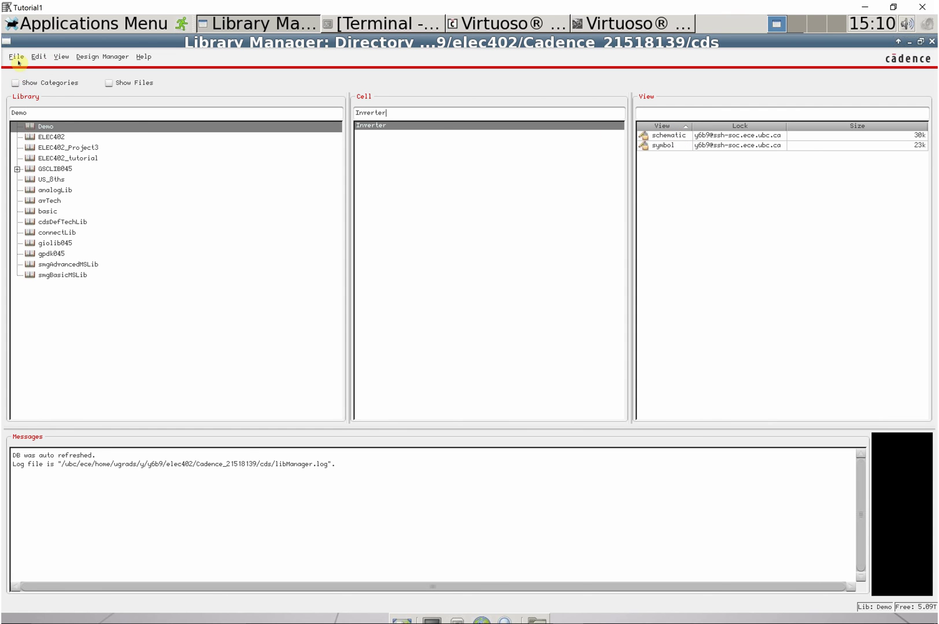
# Create a new schematic cell view named Inverter_TB in the Demo library
pyautogui.click(17, 57)
pyautogui.moveTo(46, 70)
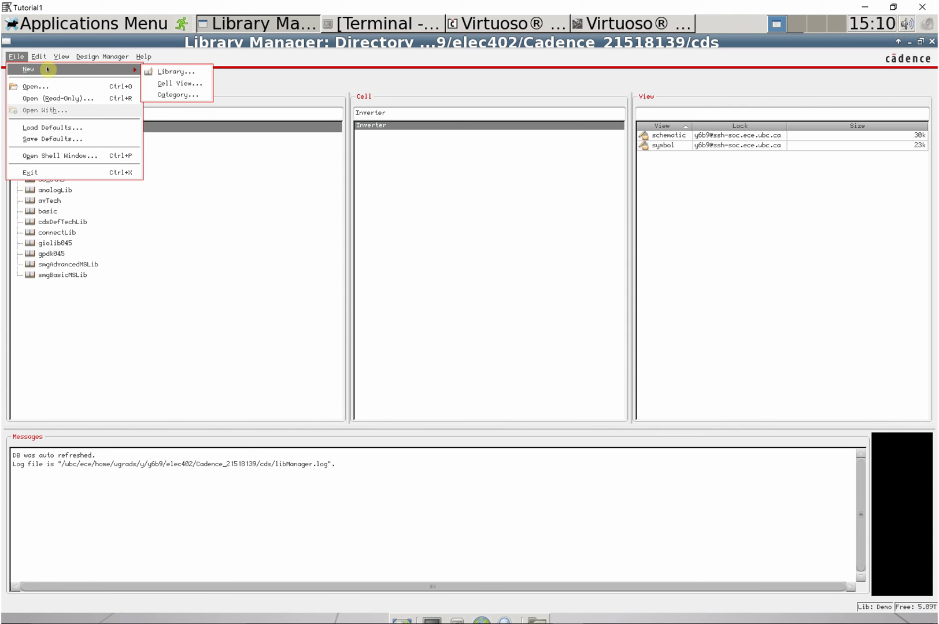
pyautogui.click(187, 83)
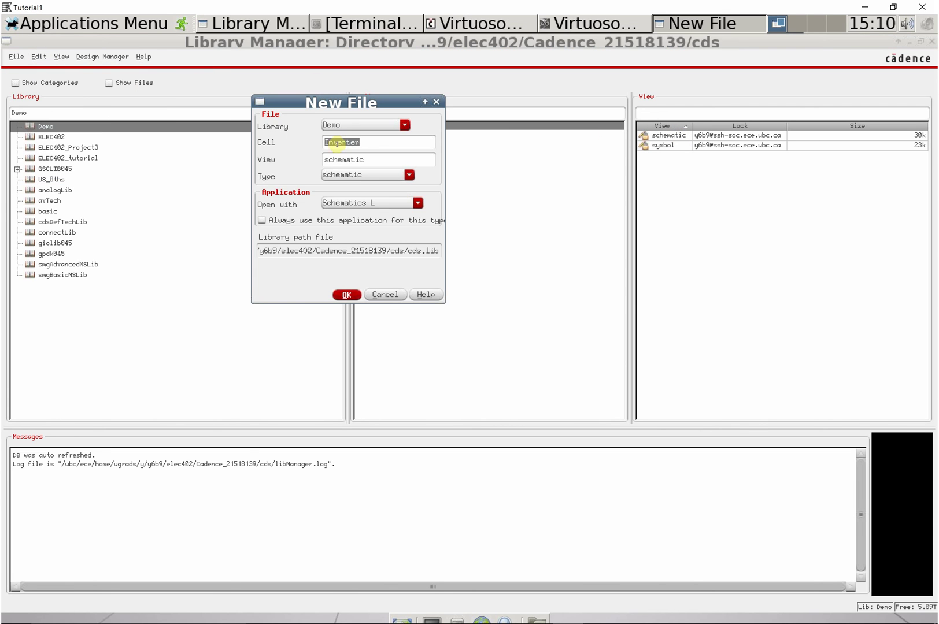
pyautogui.click(398, 140)
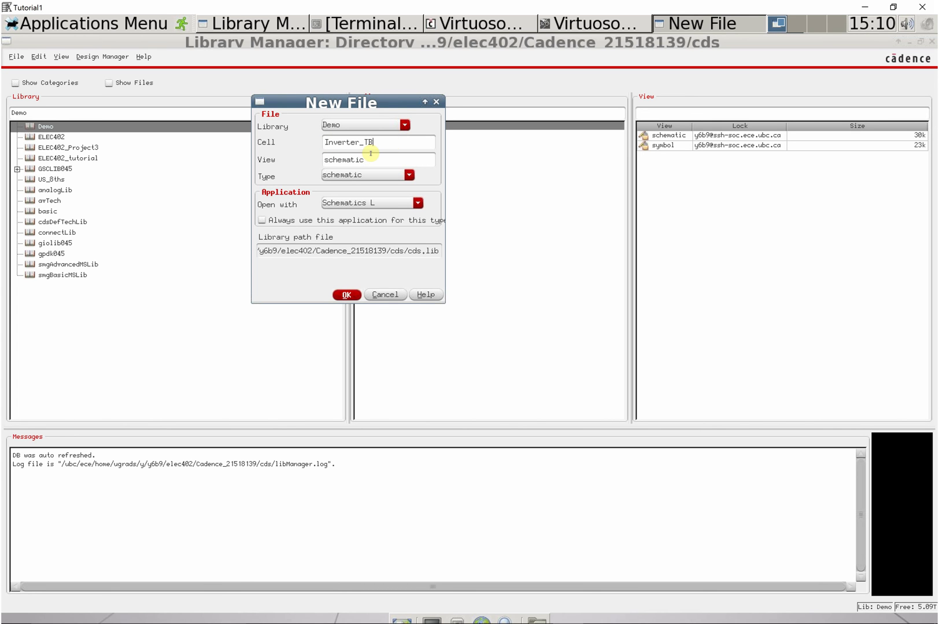
pyautogui.click(348, 295)
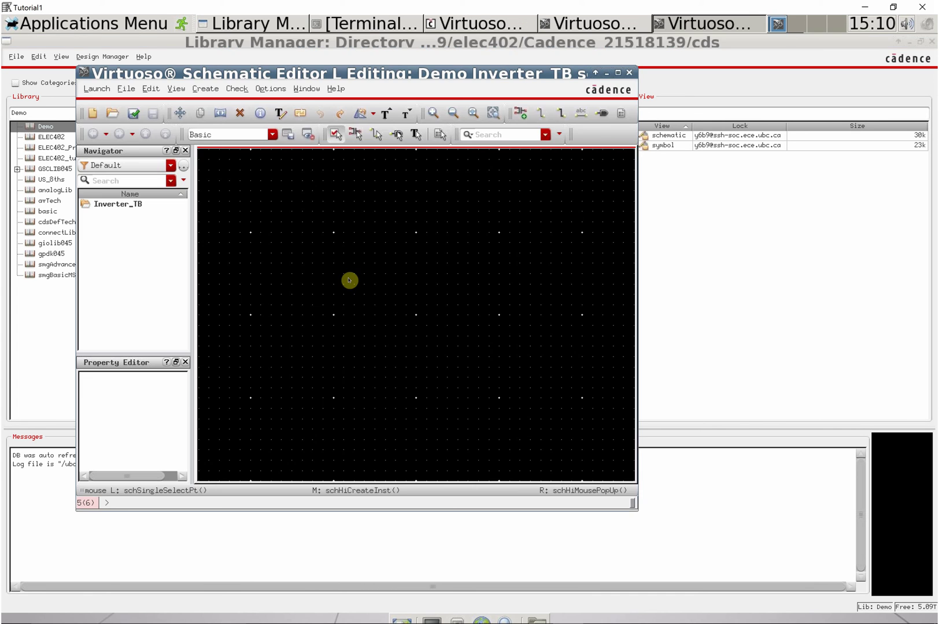
# Place one instance of the Inverter symbol from the Demo library in the empty schematic
pyautogui.press('i')
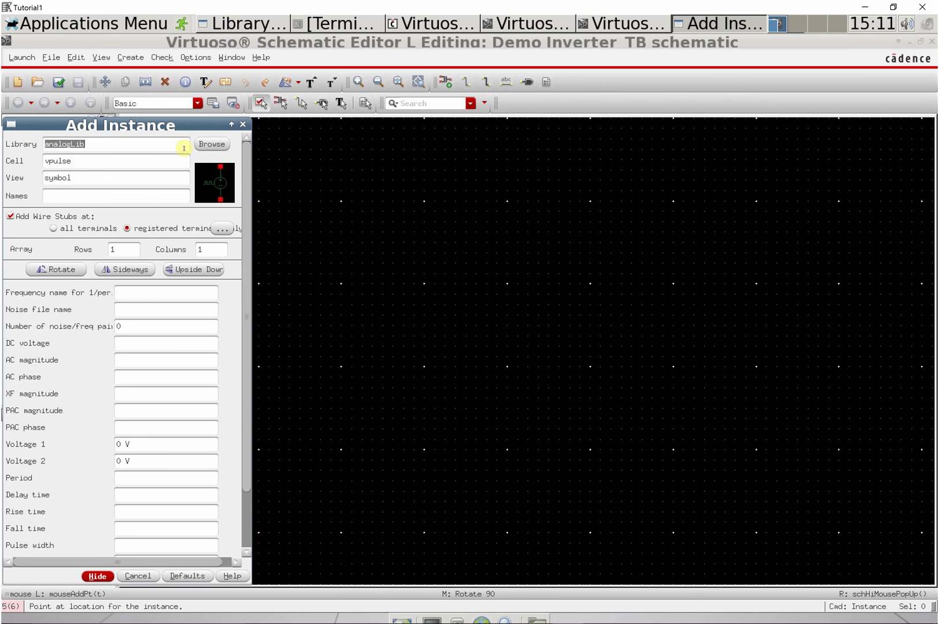
pyautogui.moveTo(181, 130); pyautogui.dragTo(476, 115)
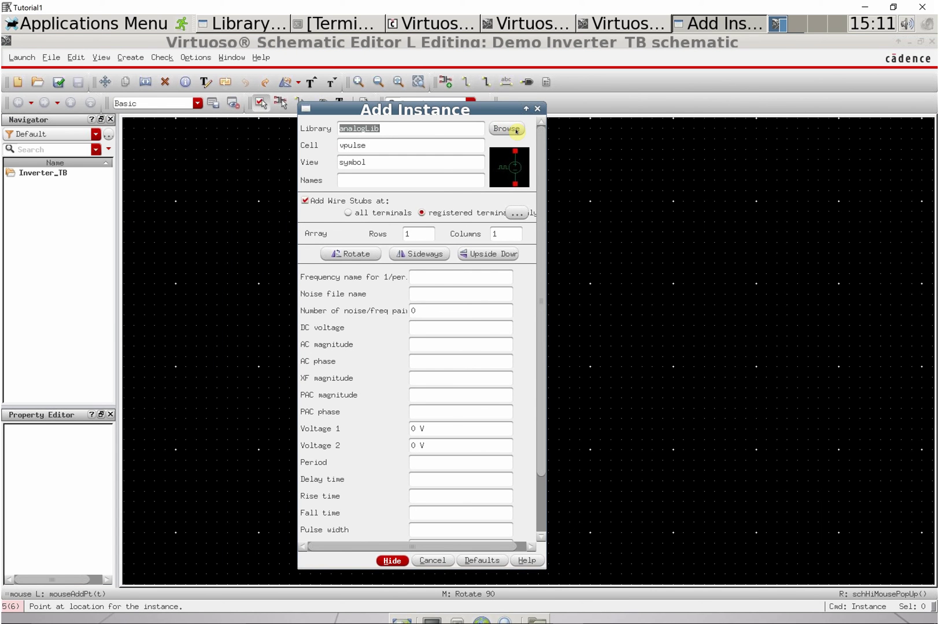
pyautogui.click(507, 129)
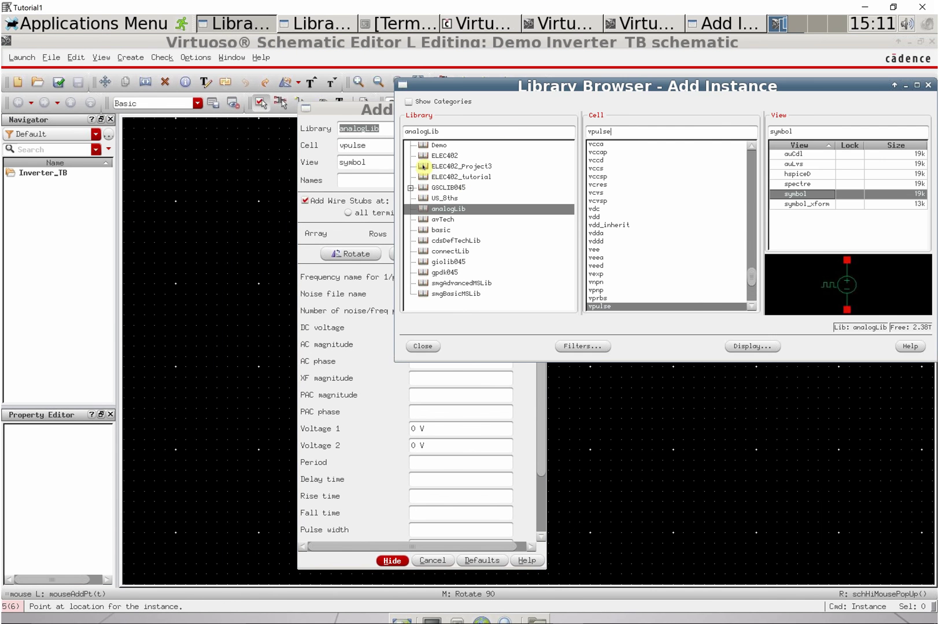
pyautogui.click(438, 145)
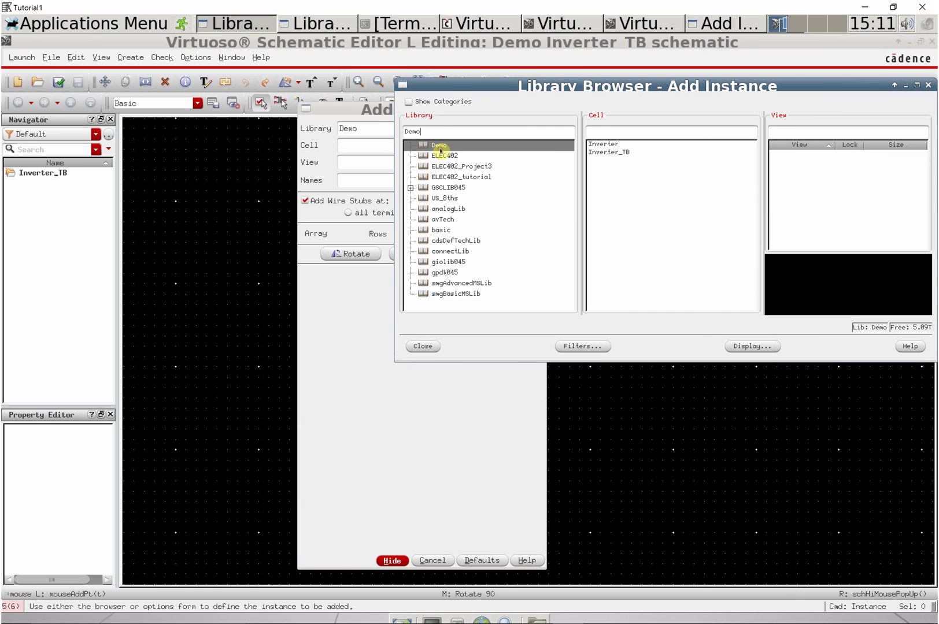
pyautogui.click(613, 145)
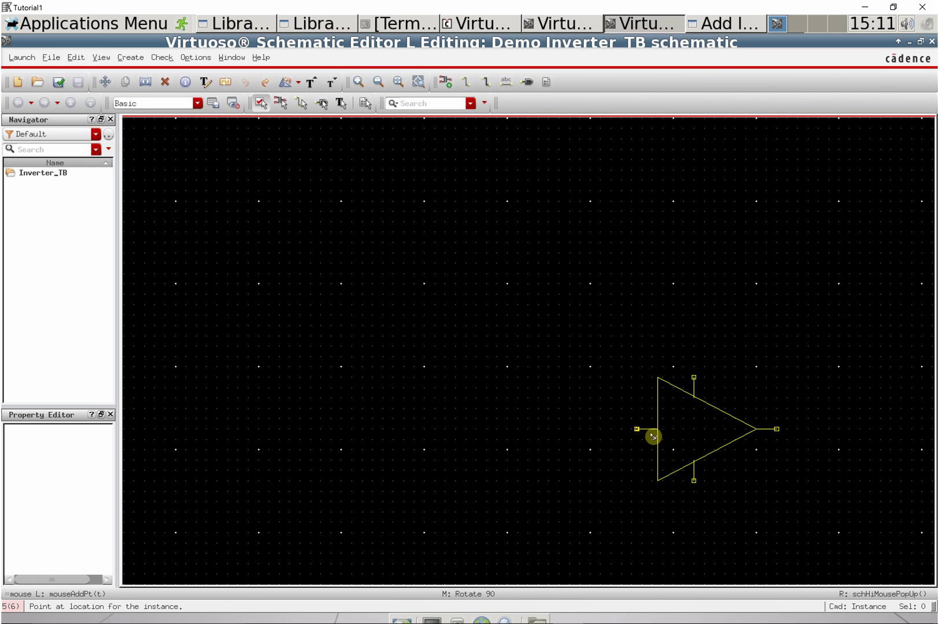
pyautogui.click(651, 436)
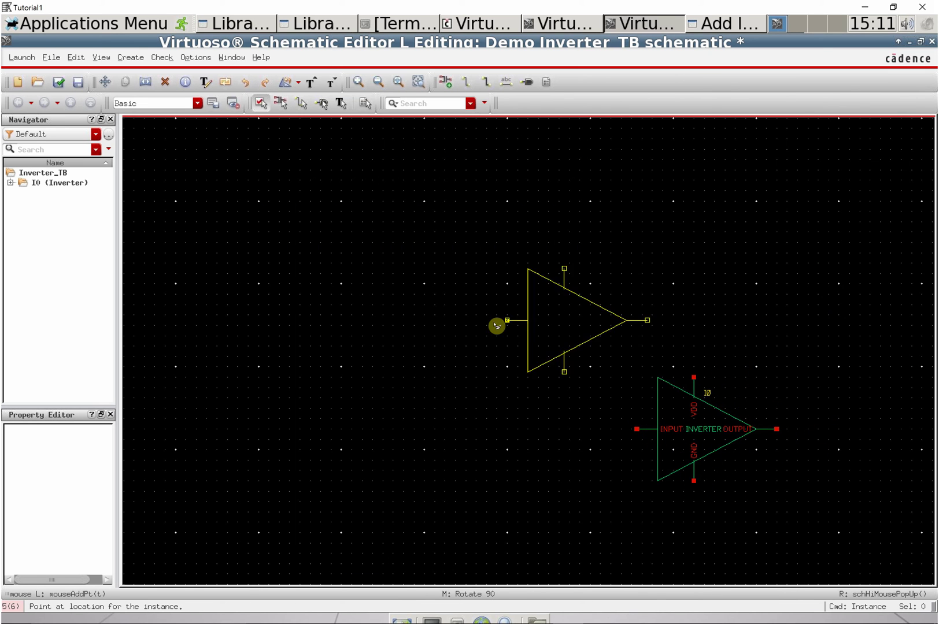
pyautogui.press('Escape')
pyautogui.press('f')
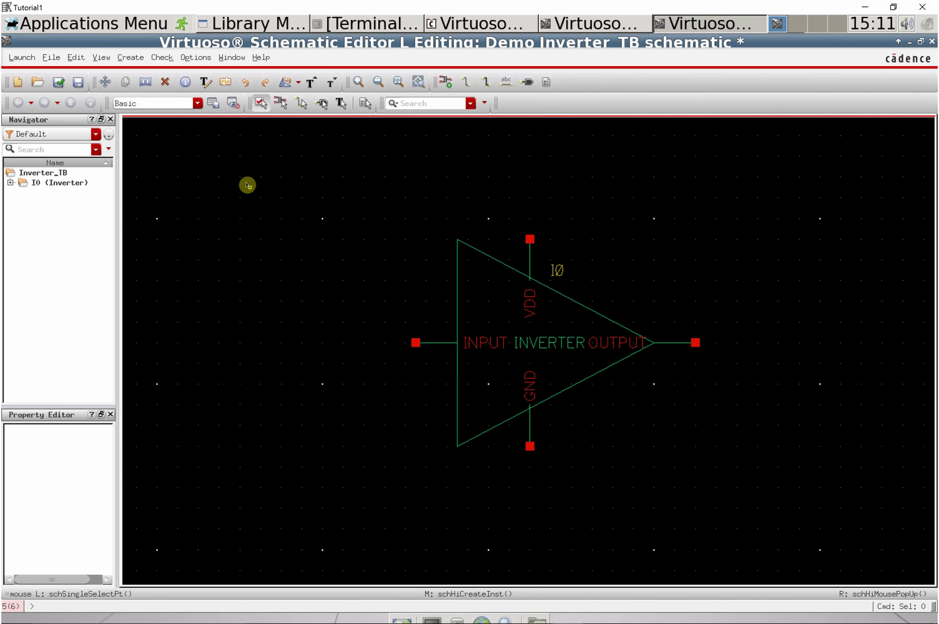
# Place a vdc source from analogLib to the upper left of the inverter symbol
pyautogui.press('i')
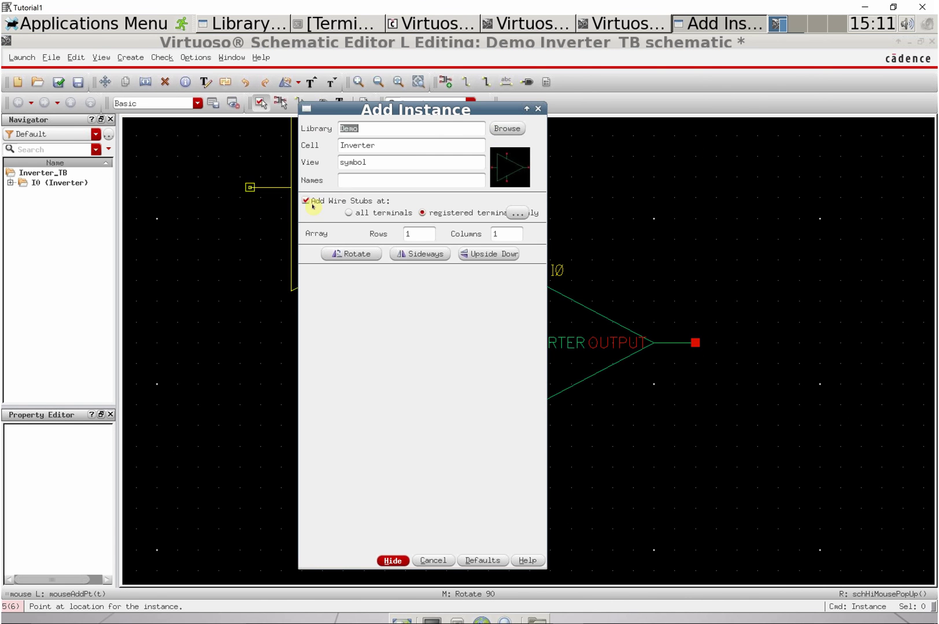
pyautogui.click(501, 130)
pyautogui.click(449, 210)
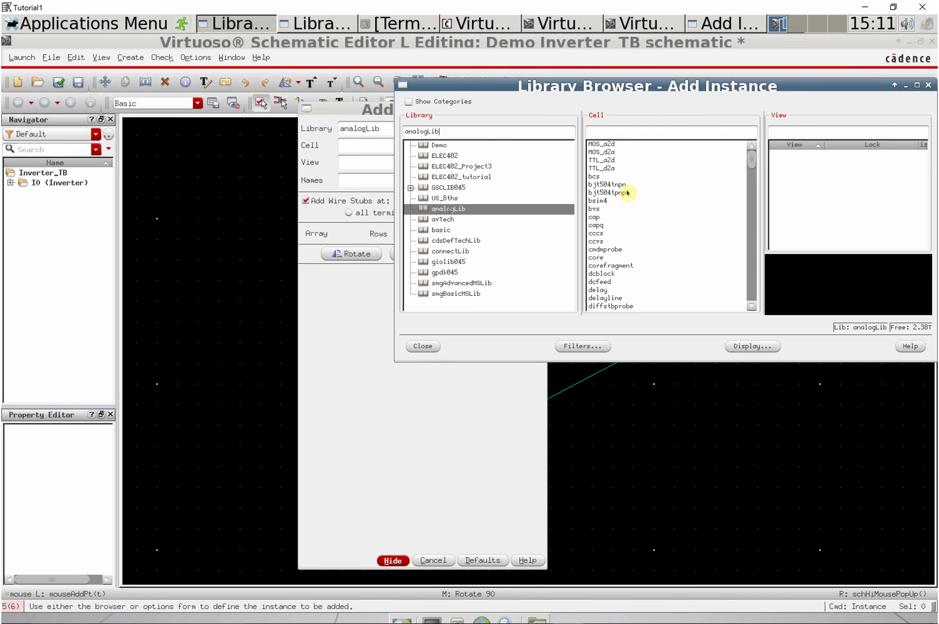
pyautogui.click(623, 133)
pyautogui.write('vdc')
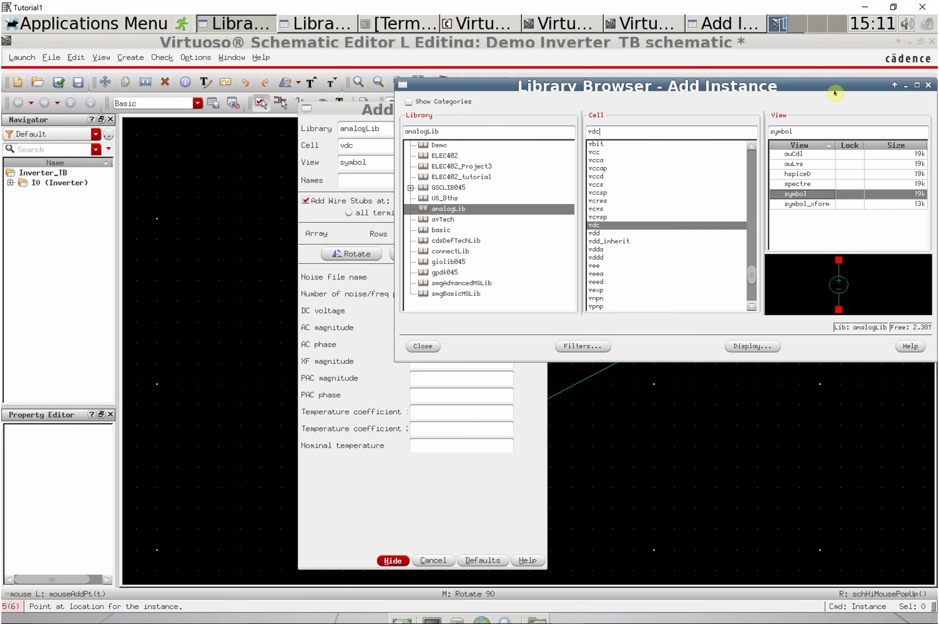
pyautogui.moveTo(457, 120); pyautogui.dragTo(289, 134)
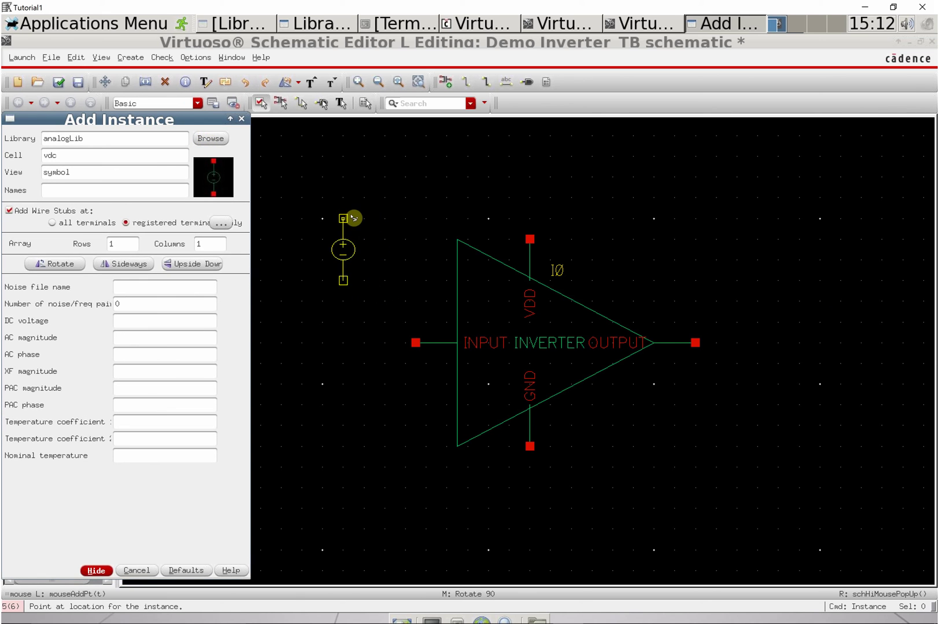
pyautogui.click(353, 220)
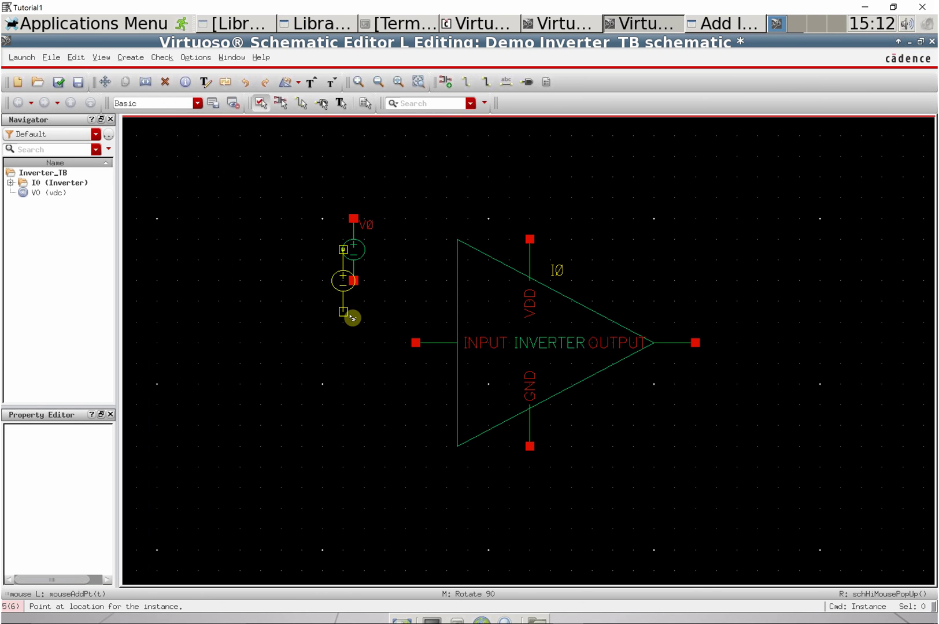
pyautogui.press('Escape')
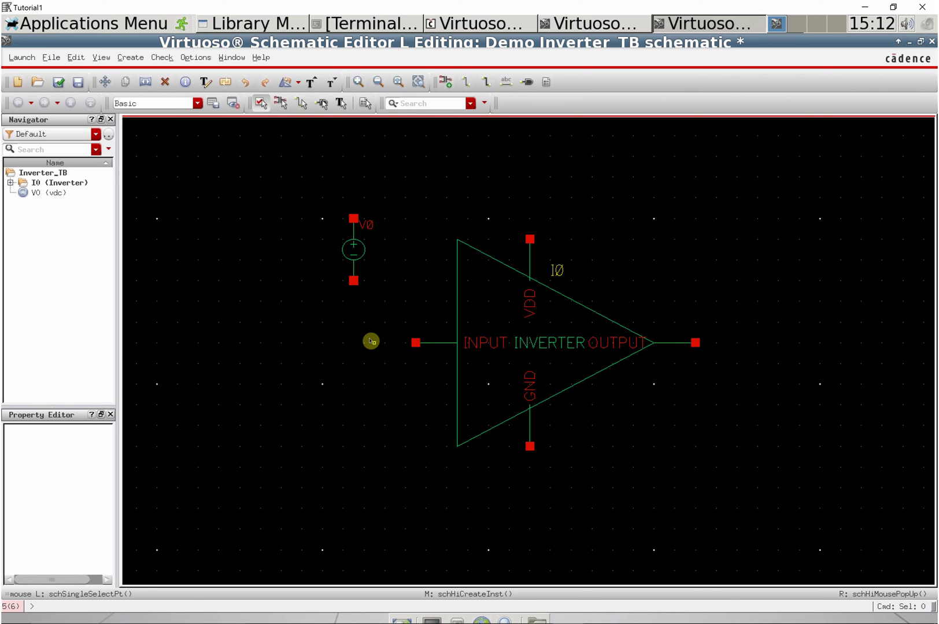
# Place a vpulse source from analogLib below the vdc source, to the lower left of the inverter
pyautogui.press('i')
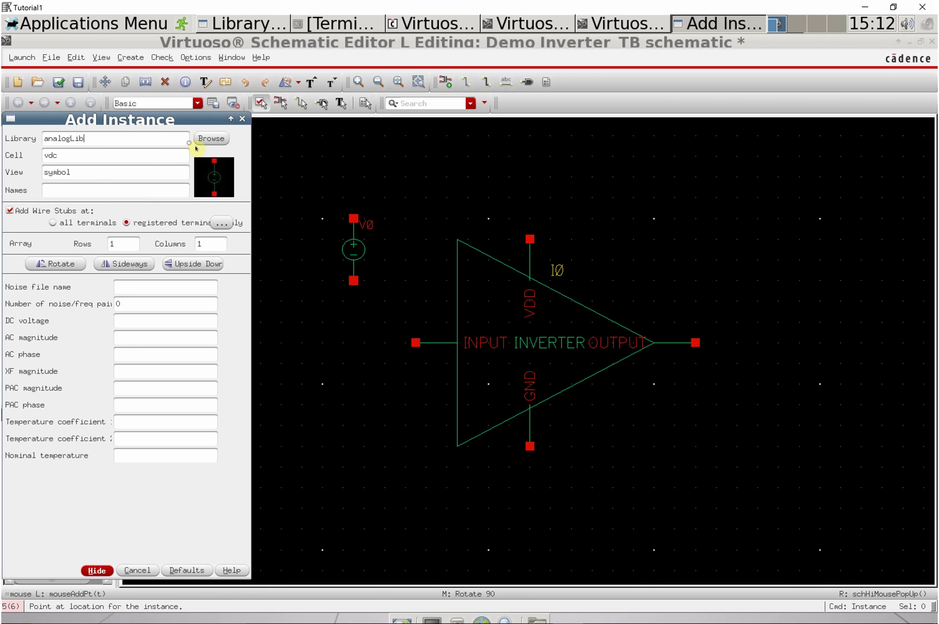
pyautogui.click(208, 141)
pyautogui.click(595, 133)
pyautogui.write('vp')
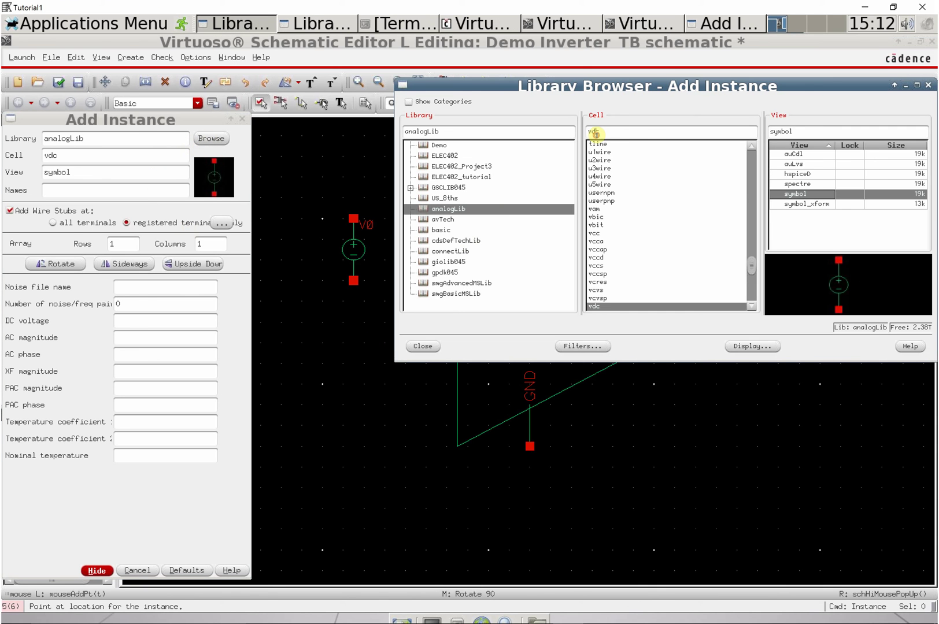
pyautogui.write('ulser')
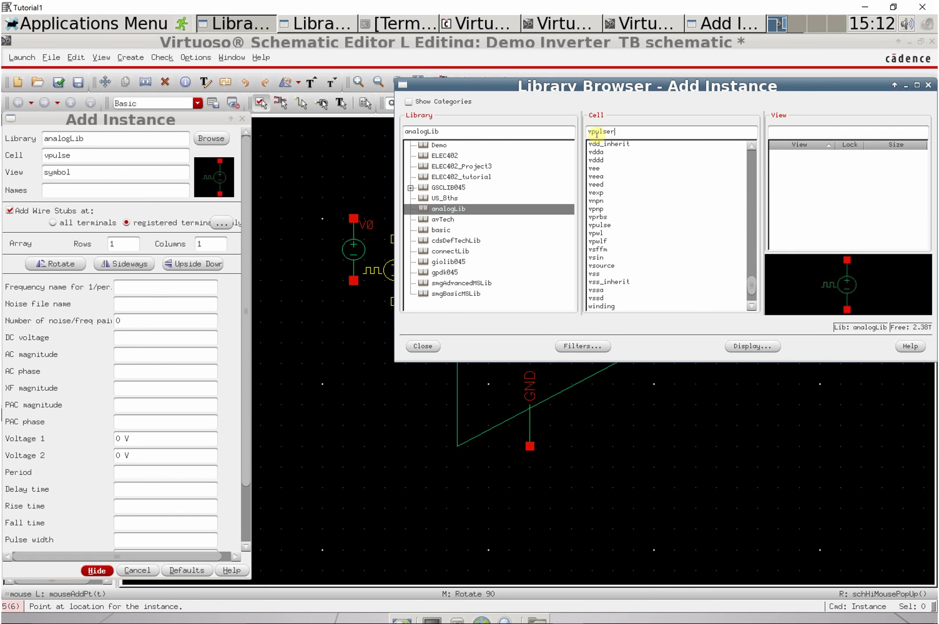
pyautogui.click(601, 227)
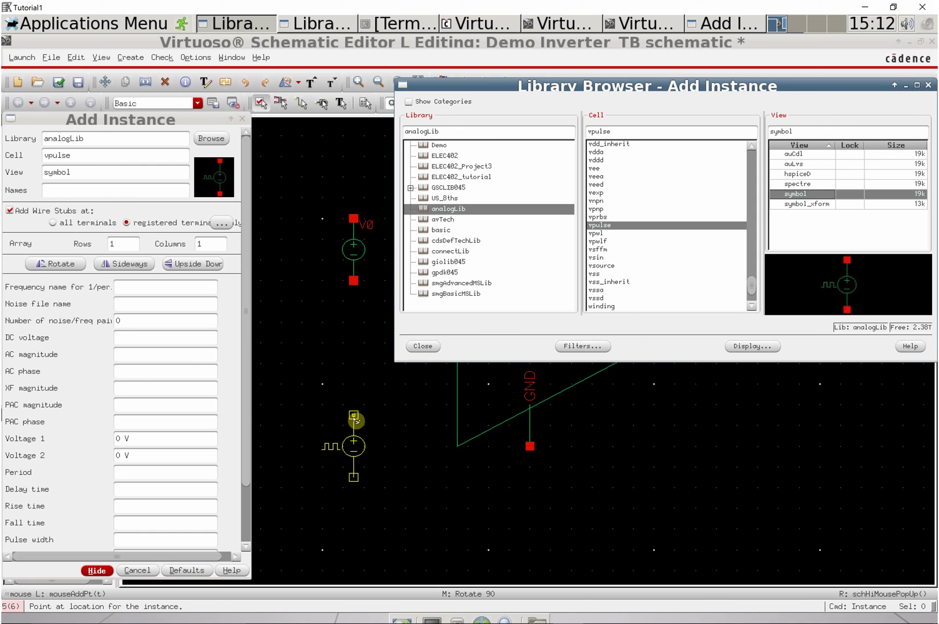
pyautogui.click(356, 422)
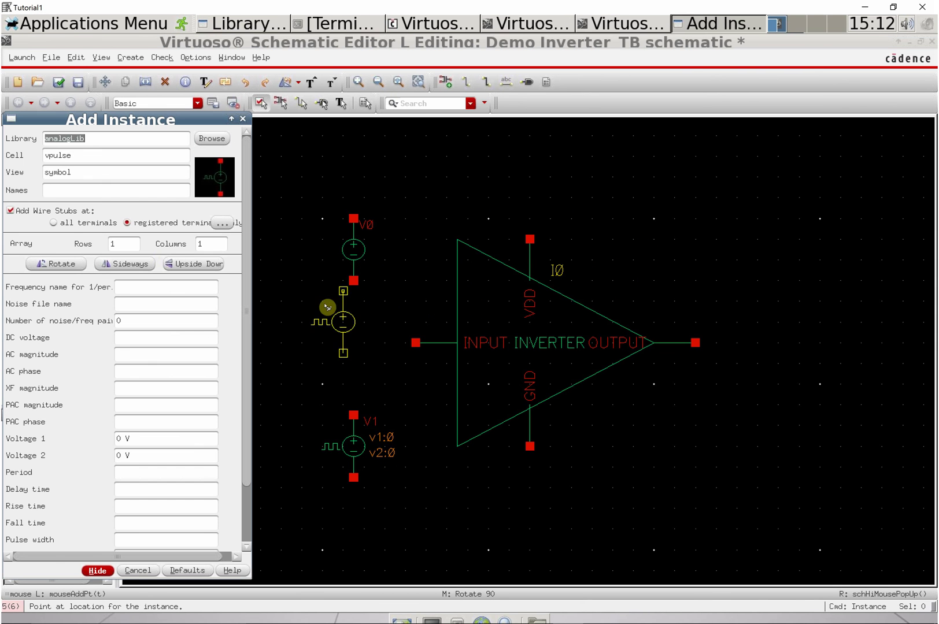
# Add analogLib gnd symbols at the lower terminals of the vpulse and vdc sources and at the inverter's GND pin
pyautogui.click(213, 140)
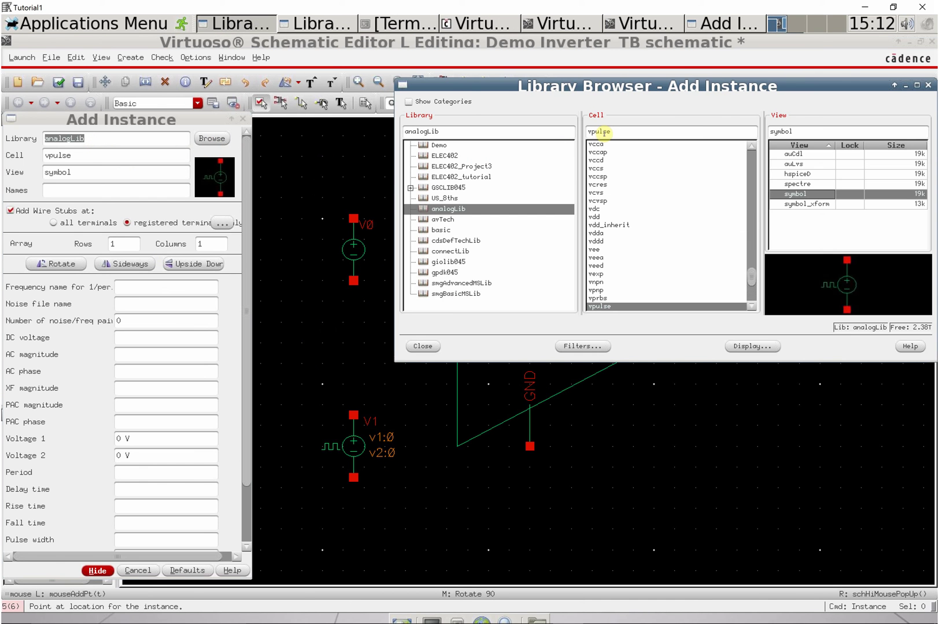
pyautogui.write('gnd')
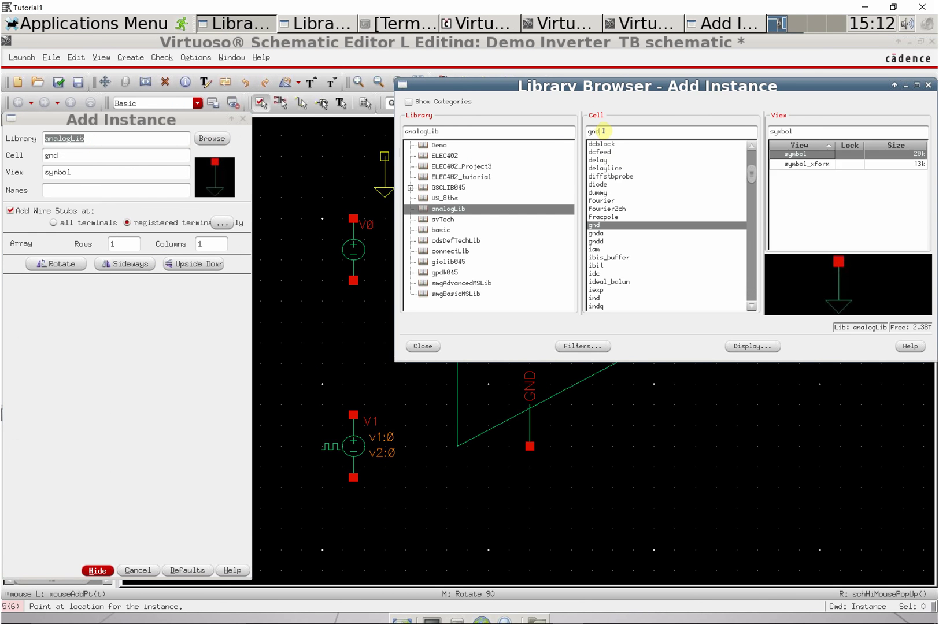
pyautogui.click(353, 478)
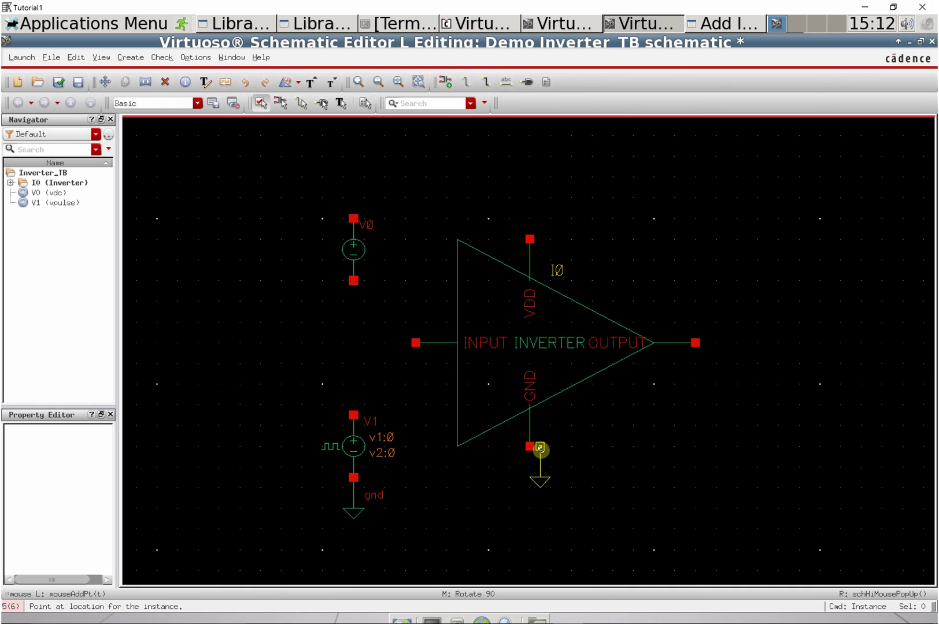
pyautogui.click(540, 449)
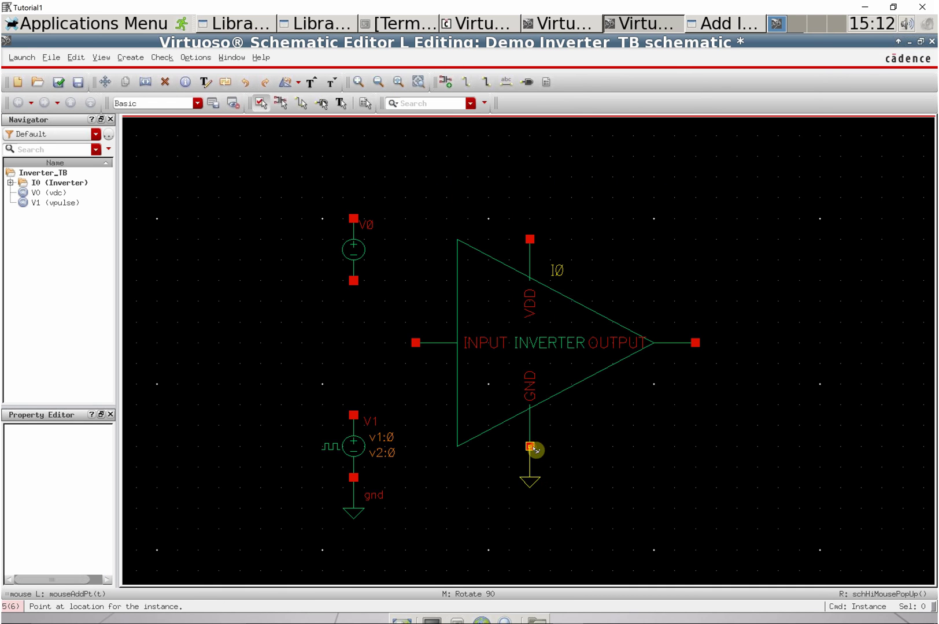
pyautogui.click(354, 284)
pyautogui.press('Escape')
# Wire the vdc source's positive terminal to the inverter's VDD pin and the vpulse source's to its INPUT pin
pyautogui.press('w')
pyautogui.click(353, 218)
pyautogui.click(530, 238)
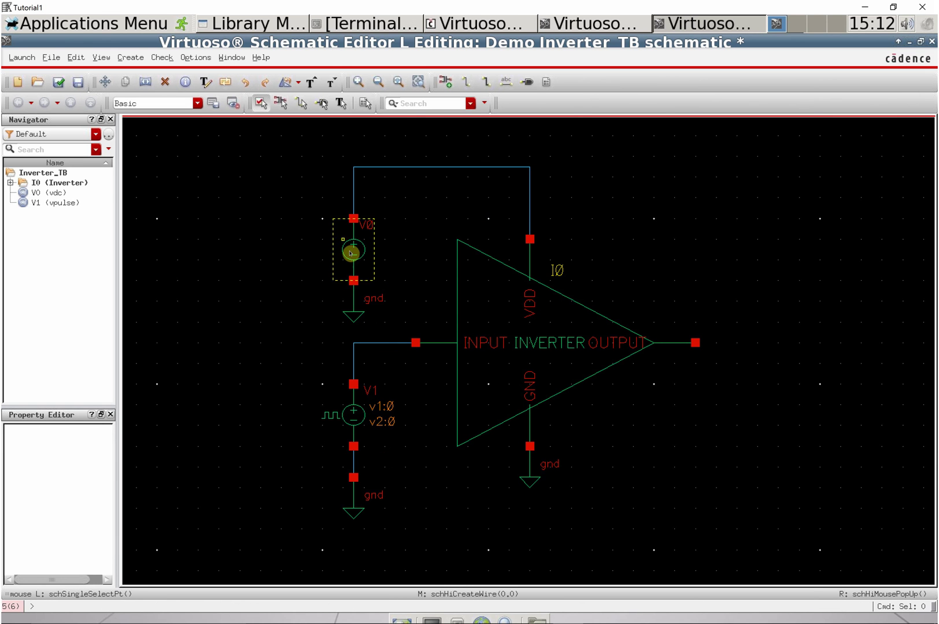
# Enlarge the property editing area and set the DC voltage of the vdc source V0 to VDD
pyautogui.hotkey('shift', 'e')
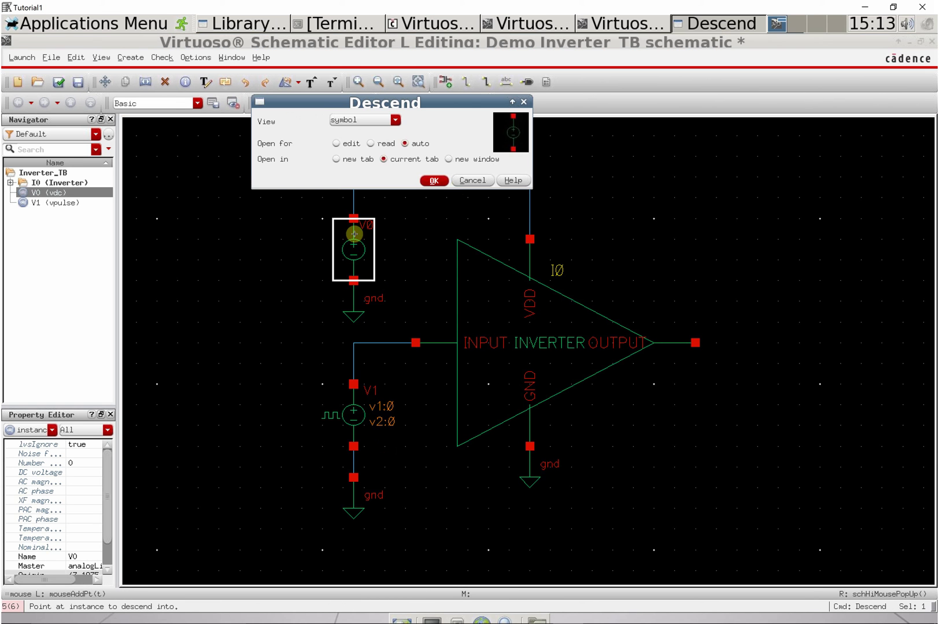
pyautogui.click(468, 180)
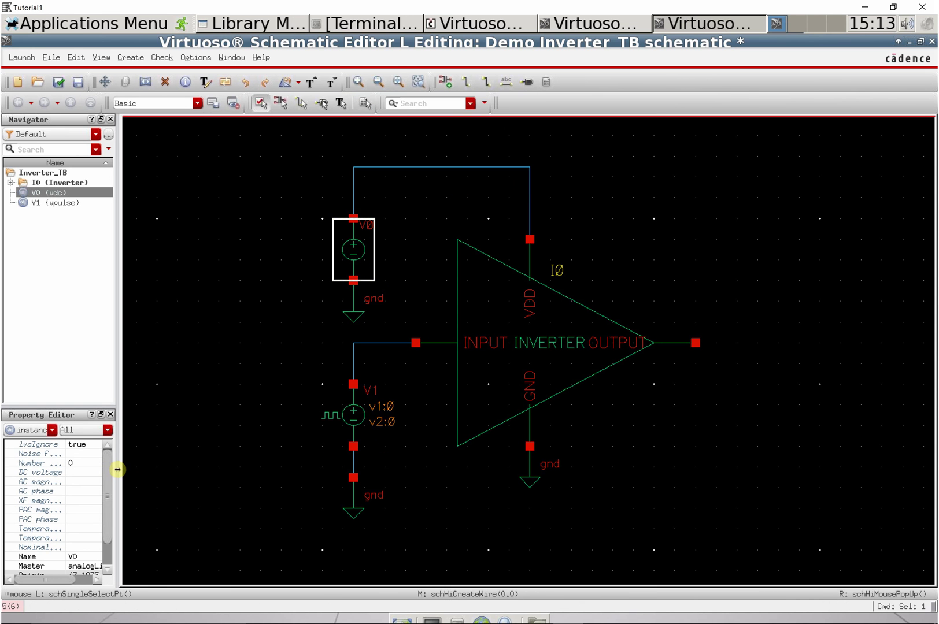
pyautogui.moveTo(120, 466); pyautogui.dragTo(200, 468)
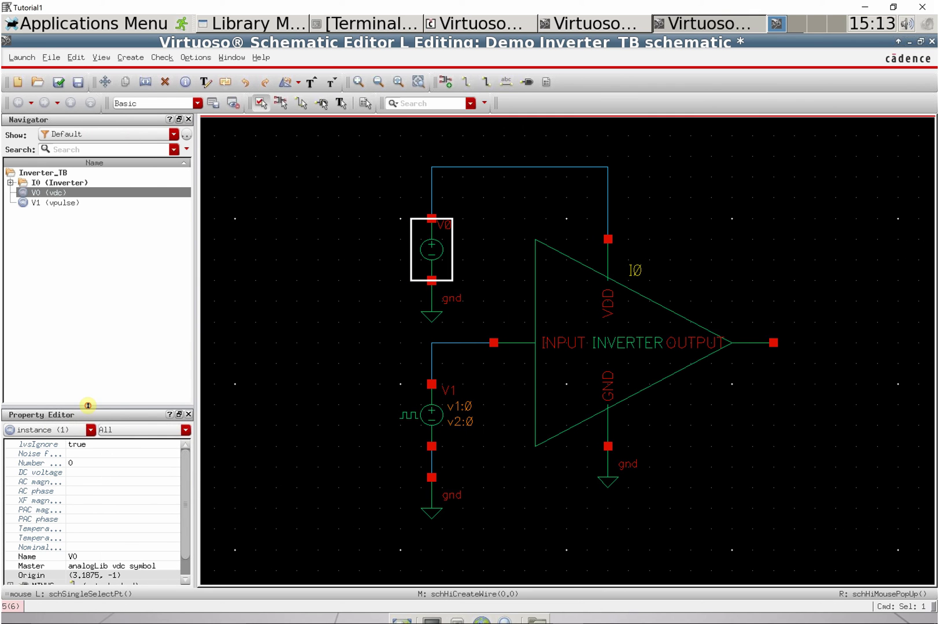
pyautogui.moveTo(88, 405); pyautogui.dragTo(122, 281)
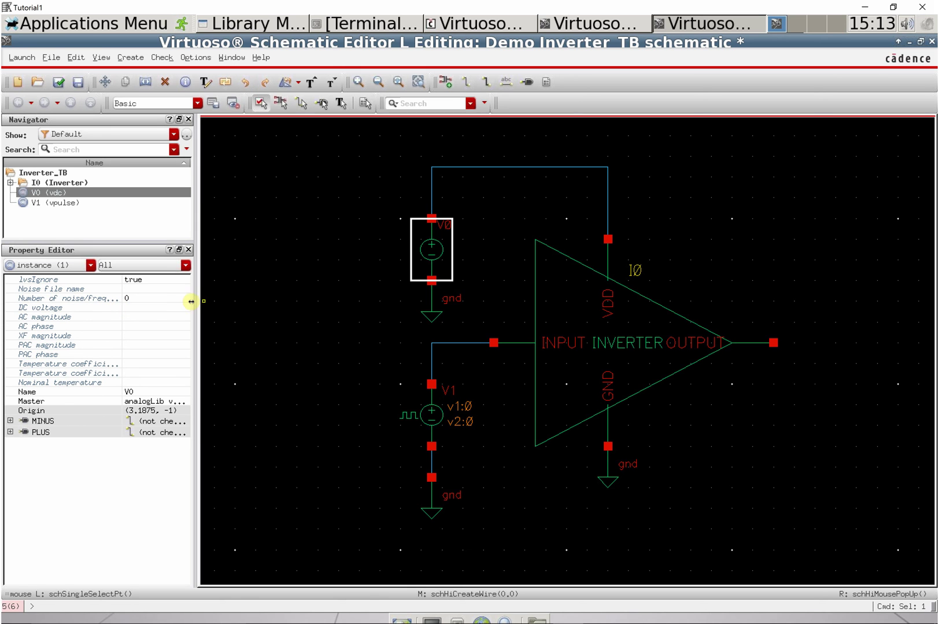
pyautogui.click(150, 308)
pyautogui.write('VDD')
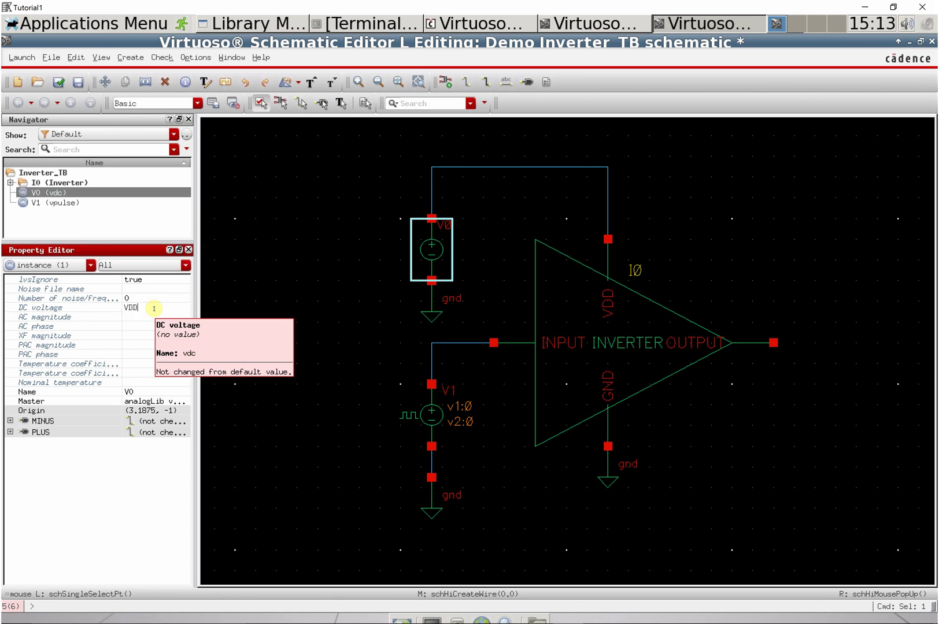
pyautogui.press('Return')
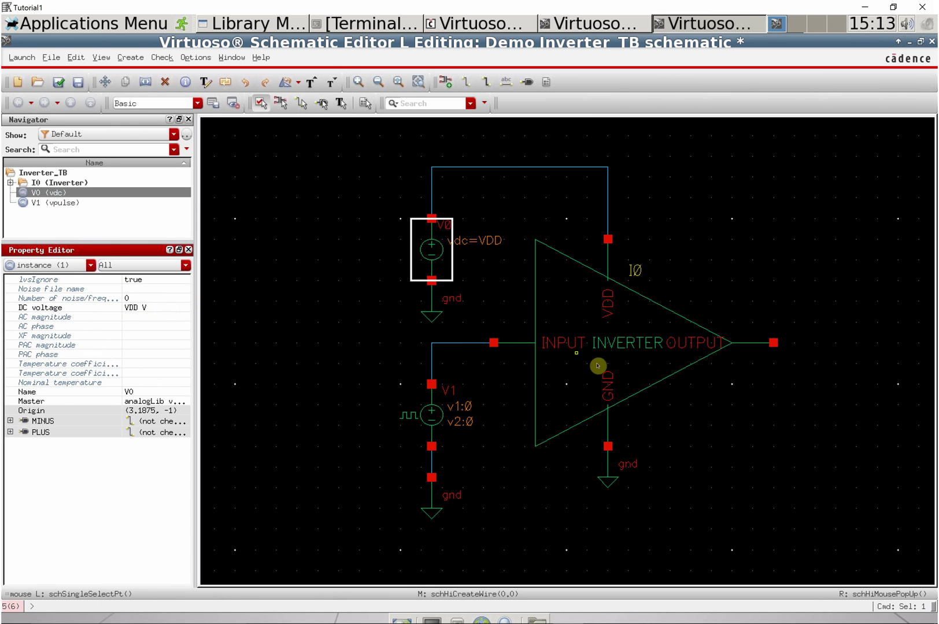
pyautogui.click(475, 265)
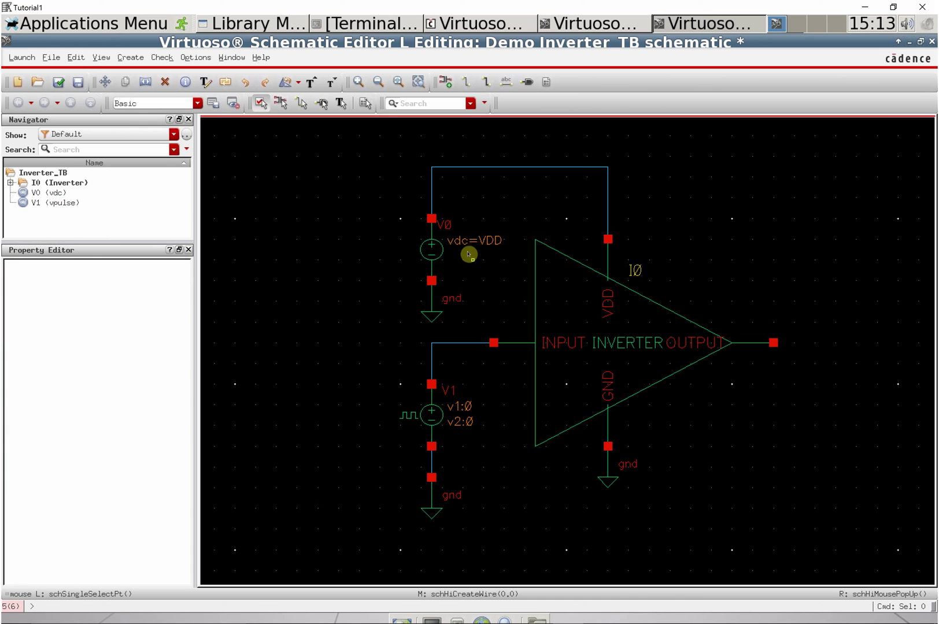
# Set Voltage 2 of the vpulse source V1 to VDD
pyautogui.click(439, 424)
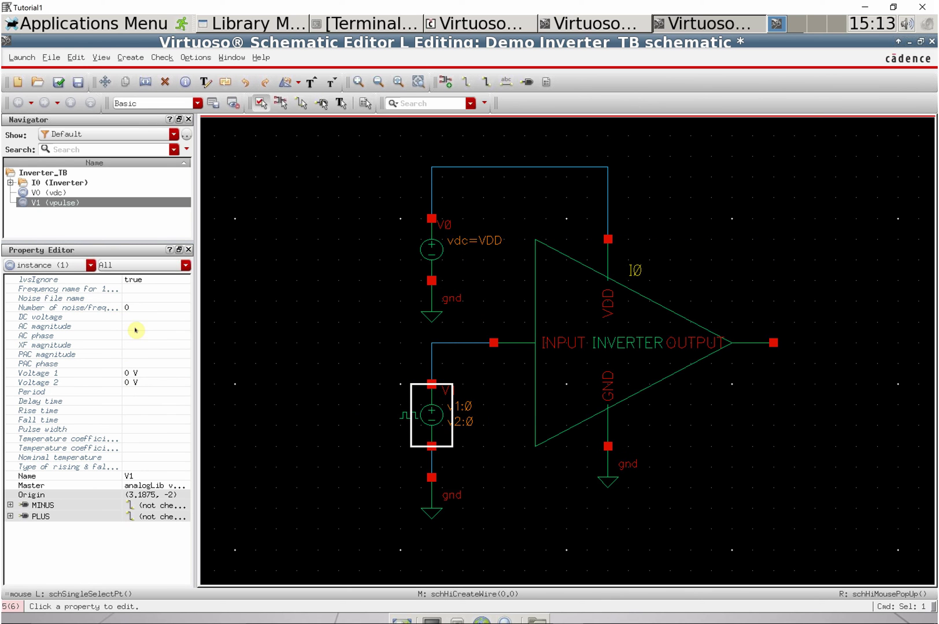
pyautogui.click(144, 383)
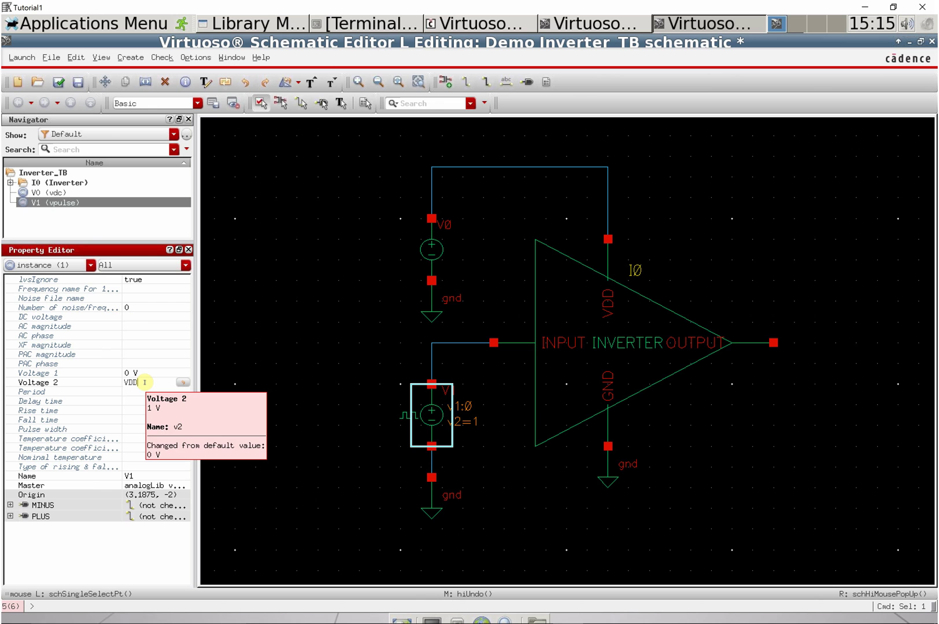
pyautogui.write('VDD')
pyautogui.press('Return')
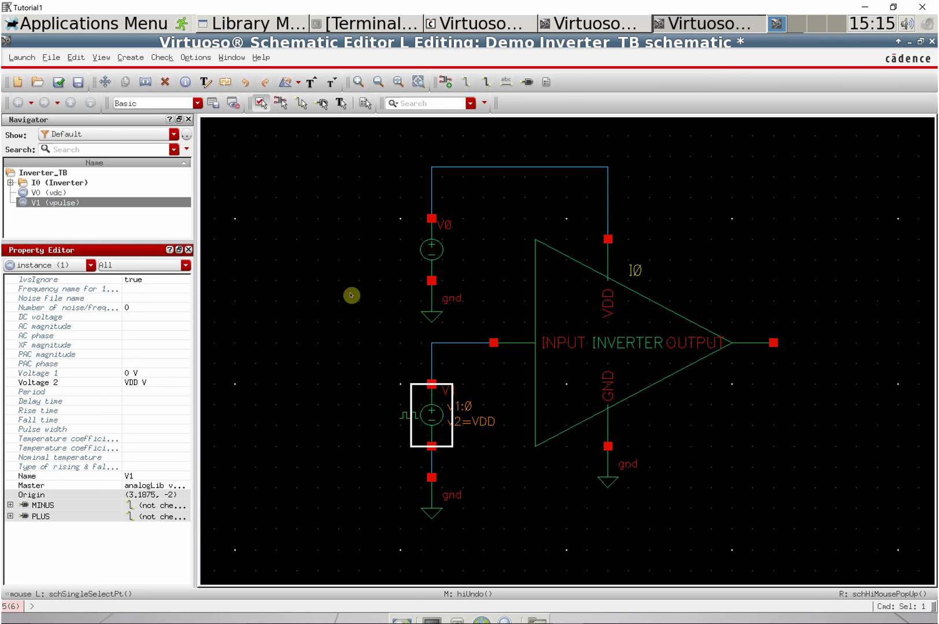
# Set both the rise time and the fall time of the vpulse source to 10p
pyautogui.click(148, 412)
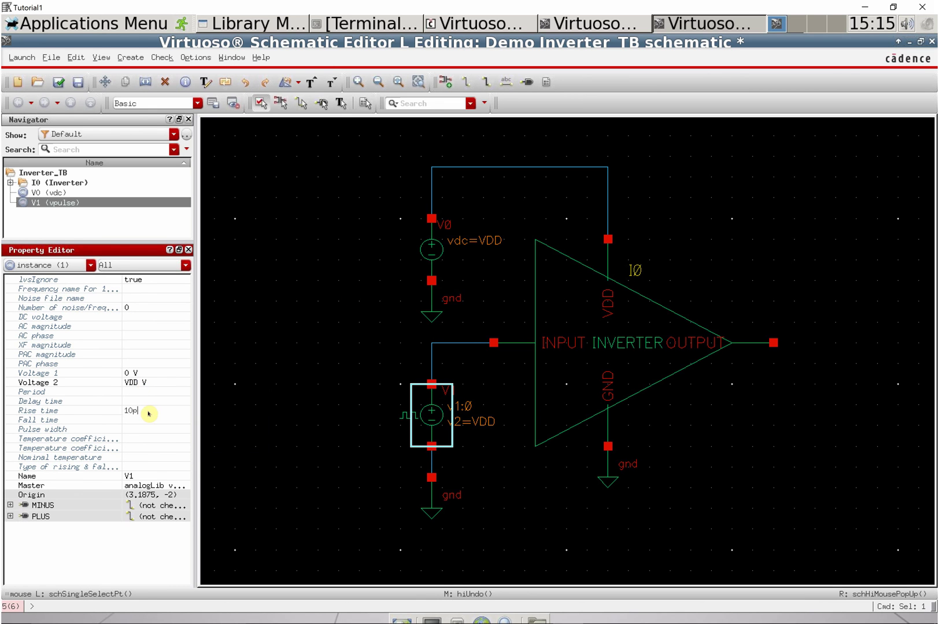
pyautogui.press('Return')
pyautogui.click(142, 420)
pyautogui.write('10p')
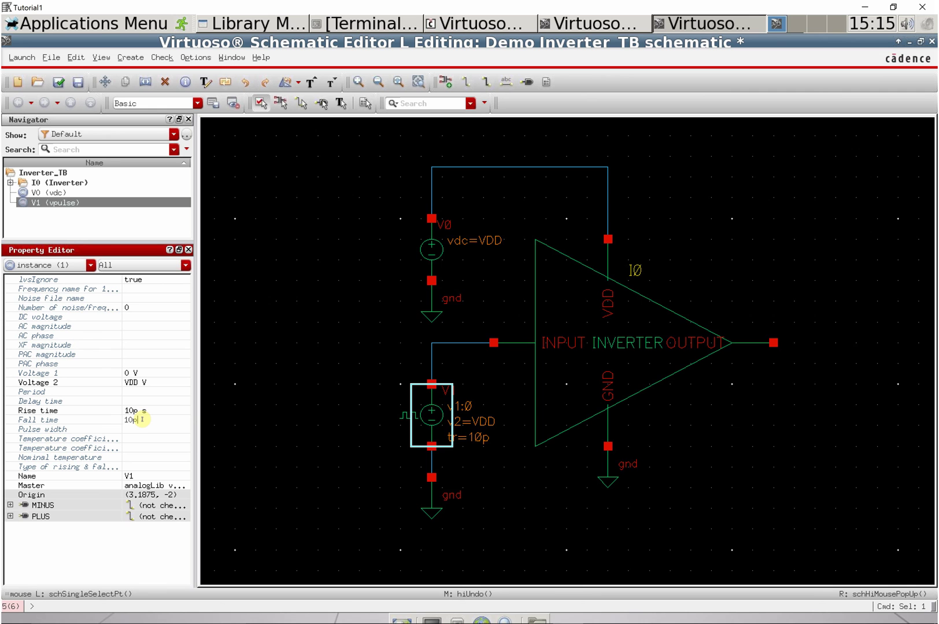
pyautogui.press('Return')
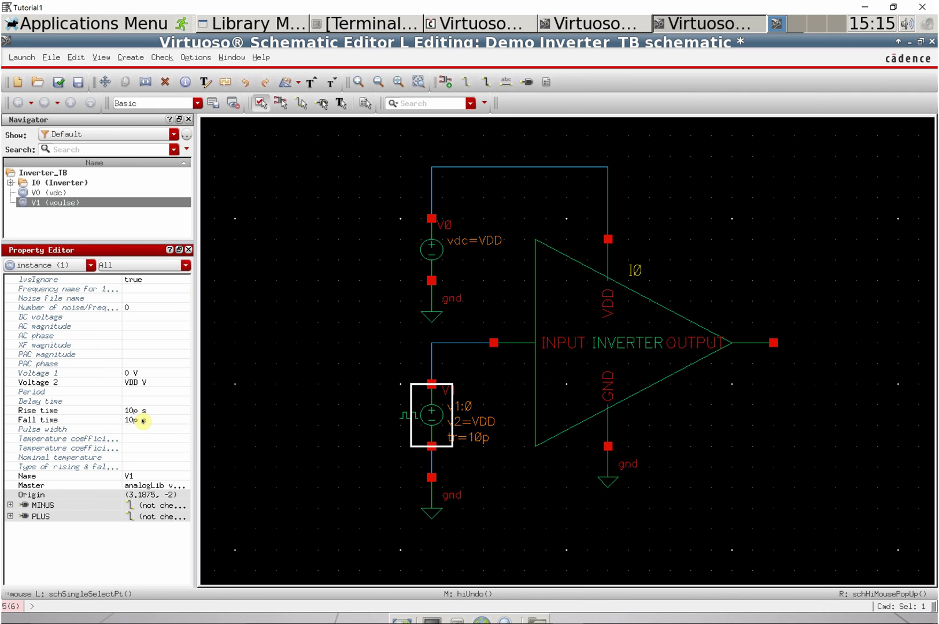
# Set the period of the vpulse source to 1/F
pyautogui.click(143, 393)
pyautogui.write('1/F')
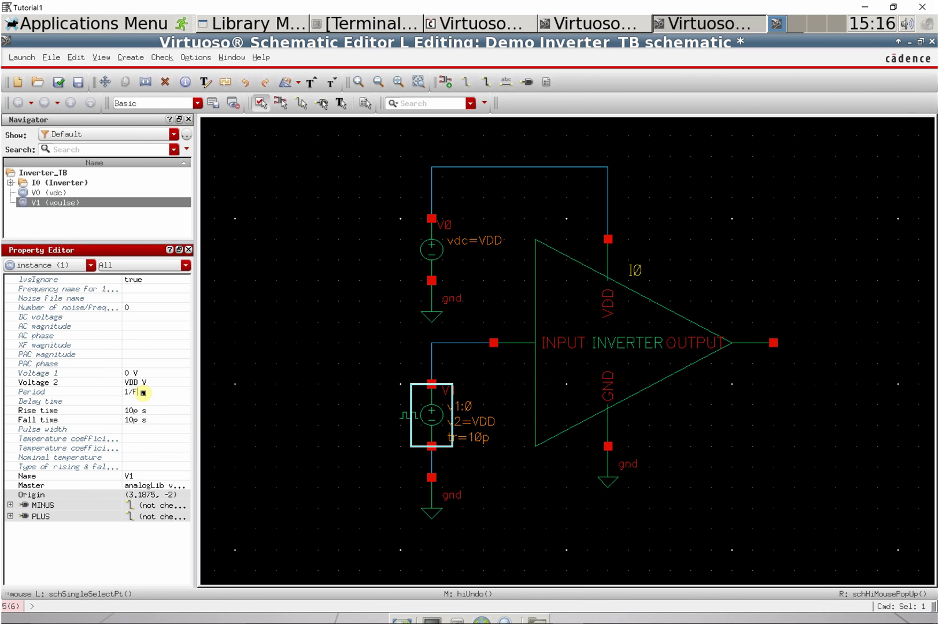
pyautogui.press('Return')
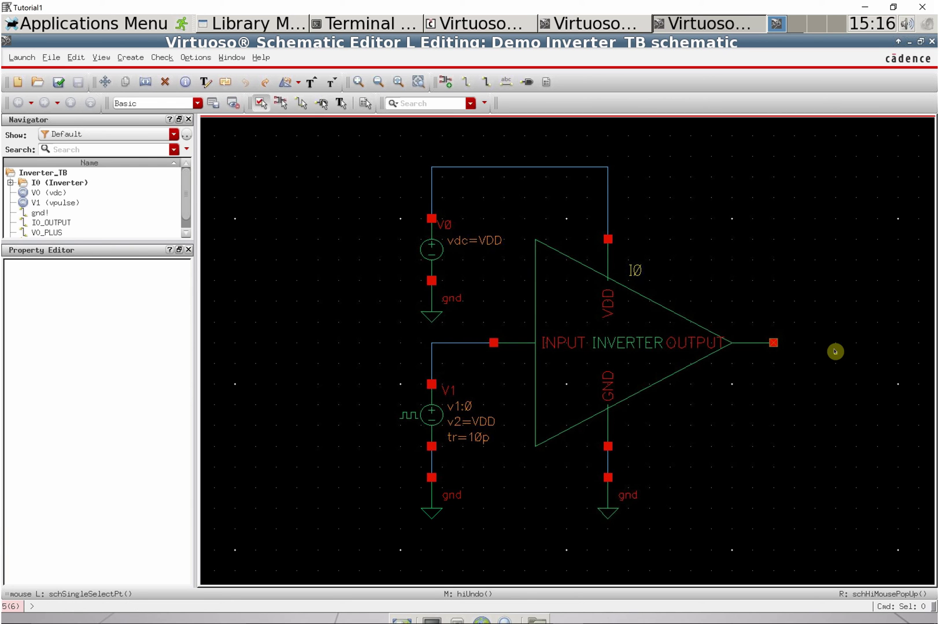
# Place an analogLib cap symbol to the lower right of the inverter and wire it between the OUTPUT pin and a ground
pyautogui.press('i')
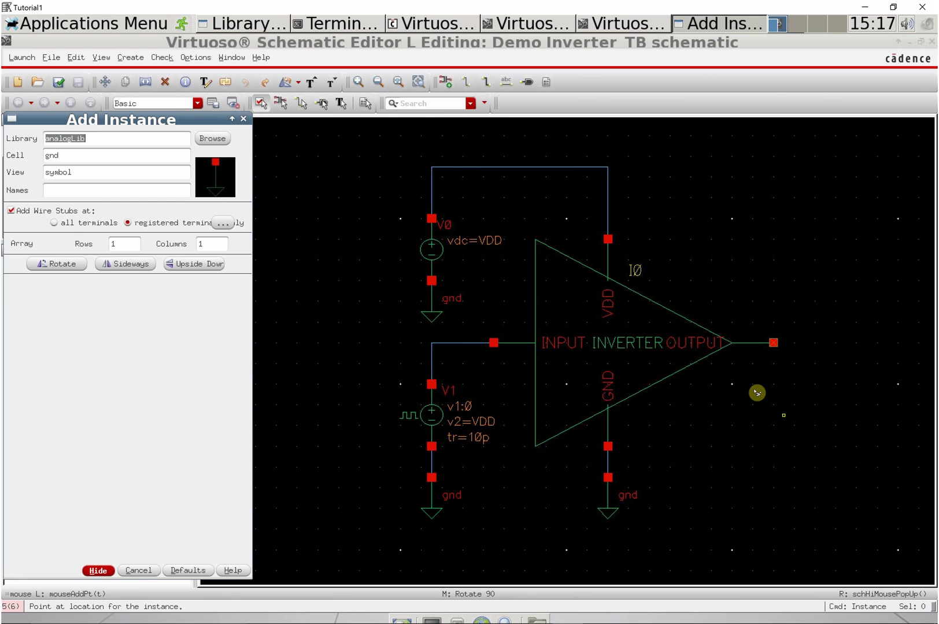
pyautogui.click(213, 139)
pyautogui.doubleClick(596, 132)
pyautogui.write('cap')
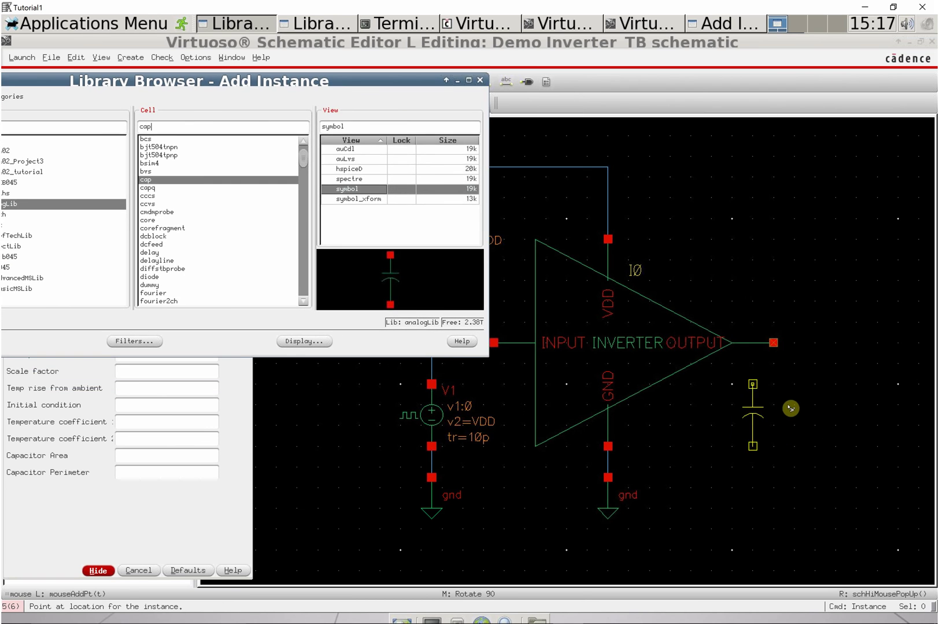
pyautogui.click(804, 398)
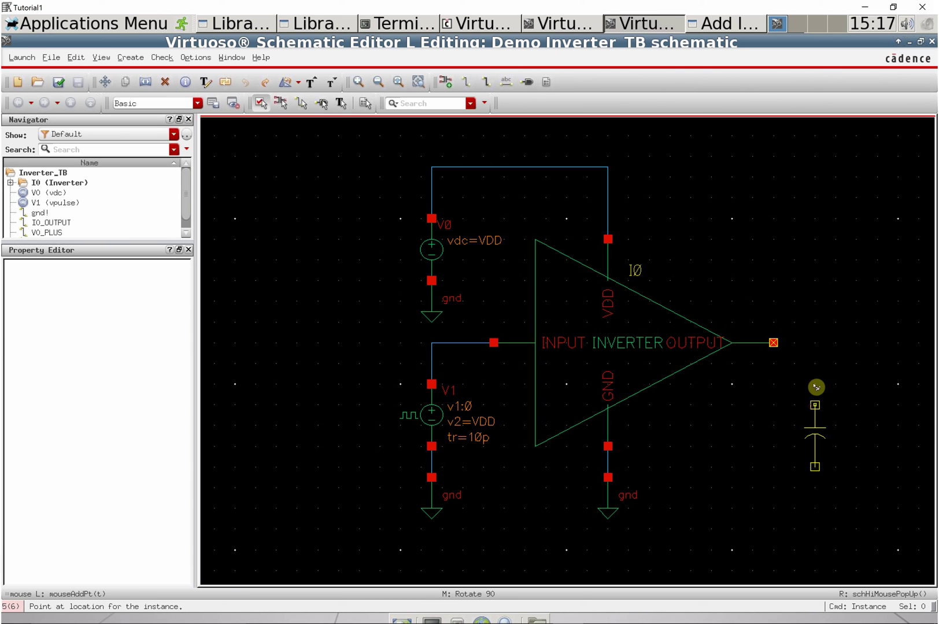
pyautogui.press('Escape')
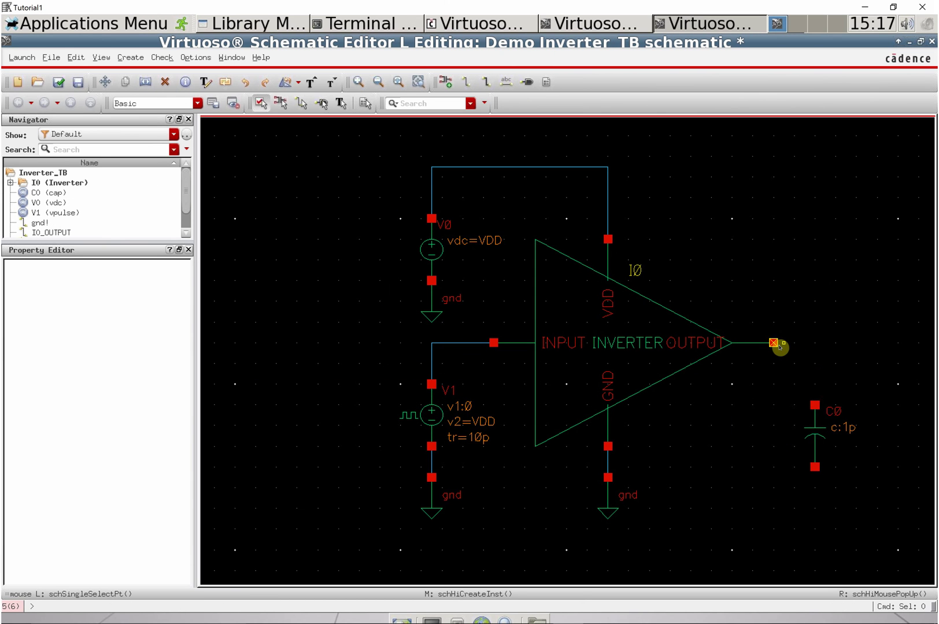
pyautogui.moveTo(779, 346); pyautogui.dragTo(815, 405)
pyautogui.moveTo(815, 467); pyautogui.dragTo(813, 486)
# Set the load capacitor's capacitance to CL, and check and save the schematic
pyautogui.click(814, 437)
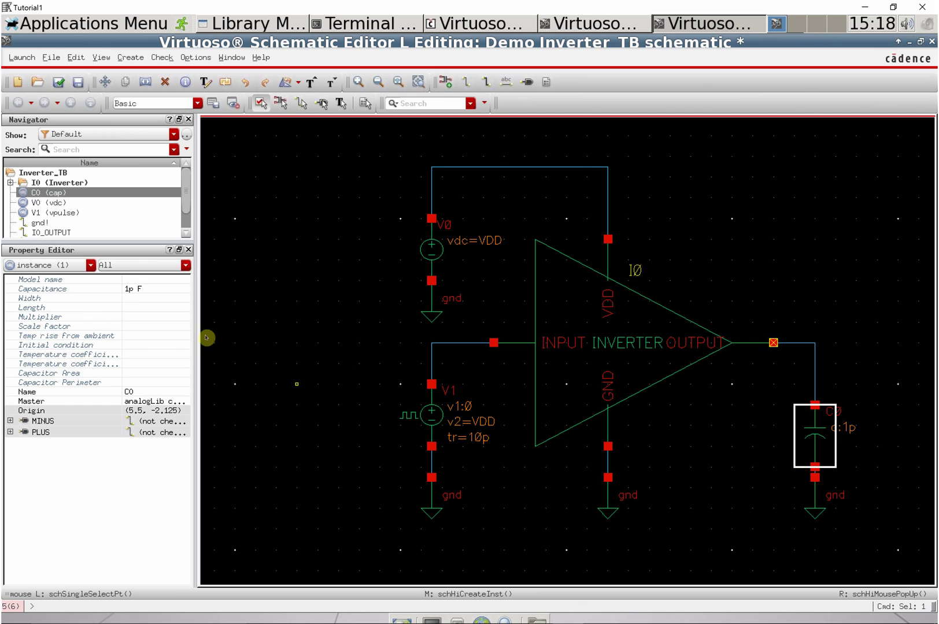
pyautogui.click(146, 291)
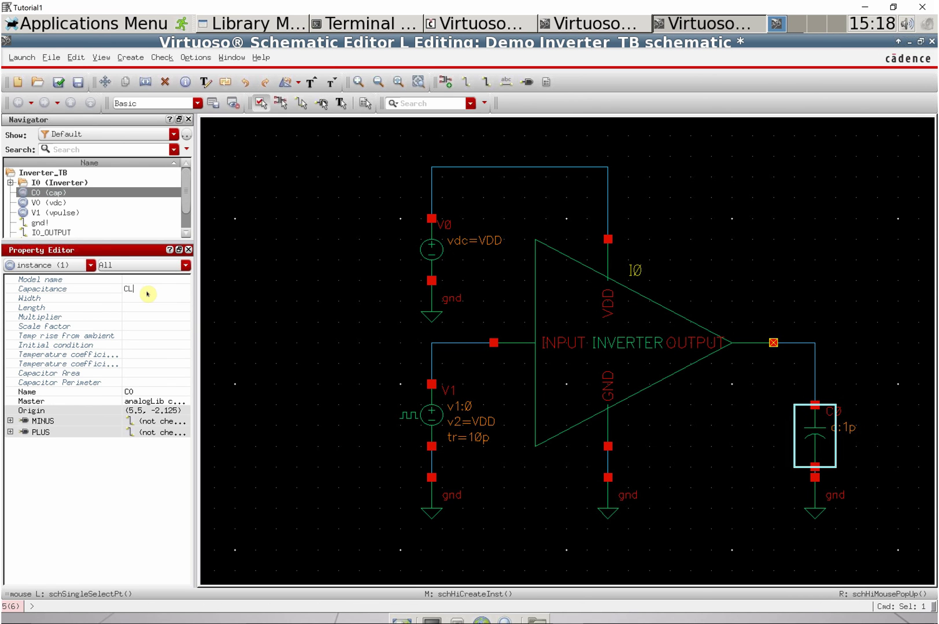
pyautogui.write('CL')
pyautogui.press('Return')
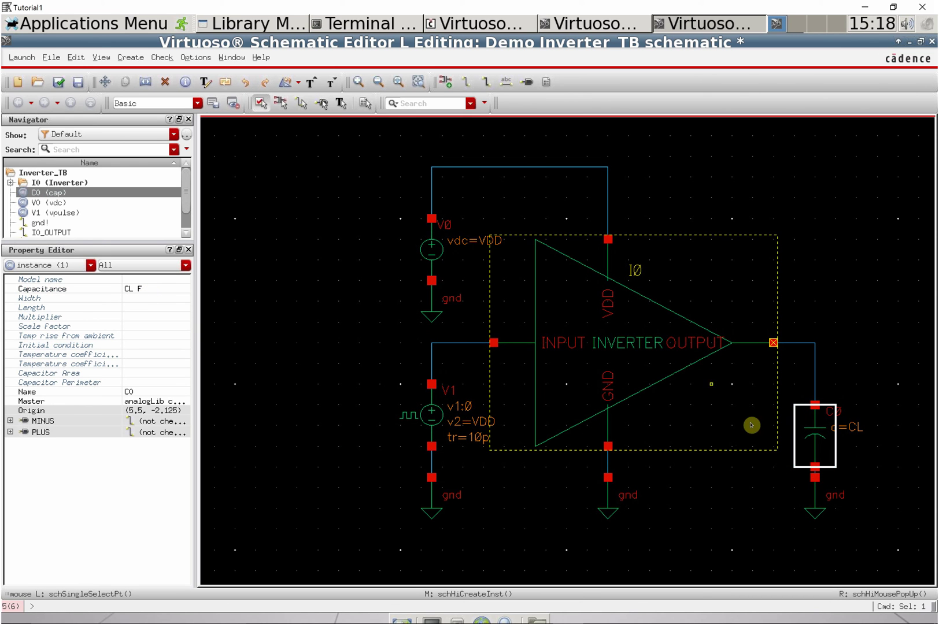
pyautogui.hotkey('shift', 'x')
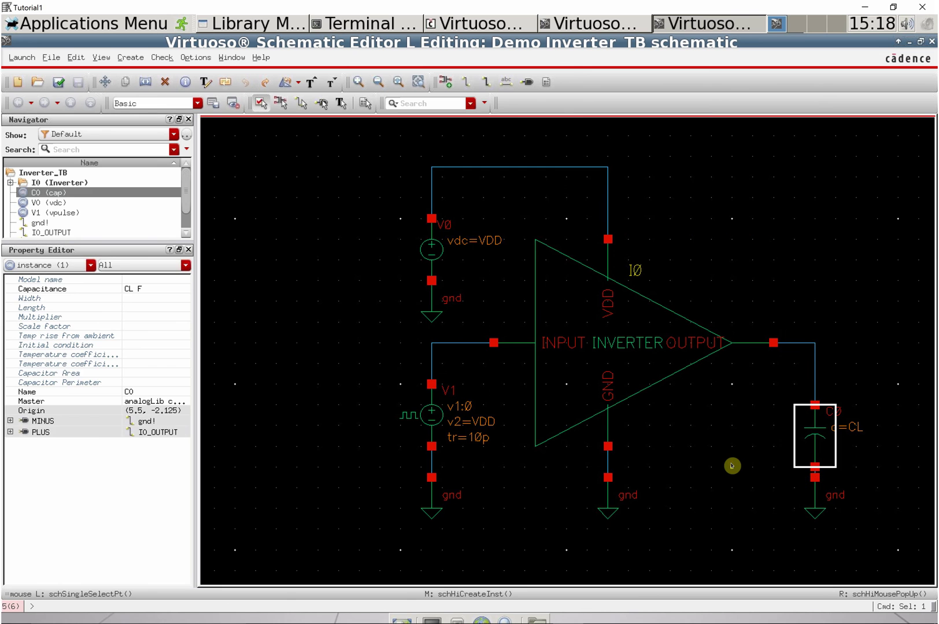
pyautogui.click(731, 466)
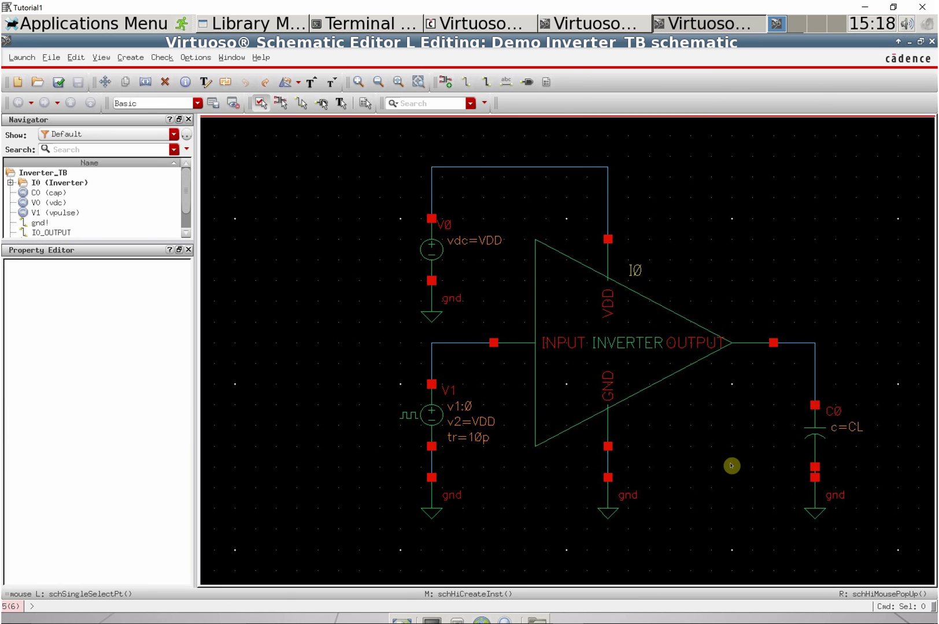
# Launch ADE L for the testbench, always allowing the alternative XL license, and enlarge its window
pyautogui.click(11, 60)
pyautogui.click(26, 78)
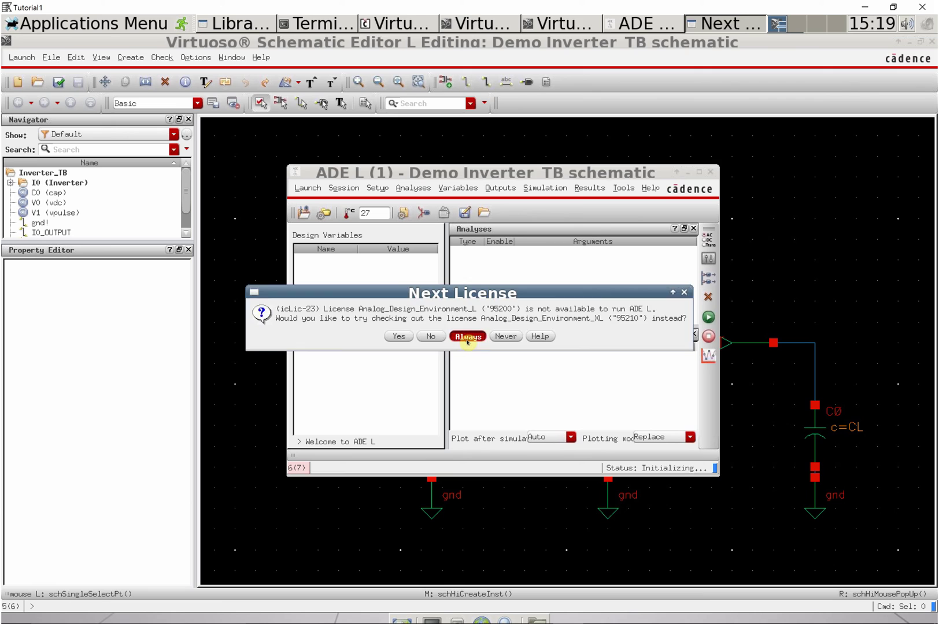
pyautogui.click(467, 336)
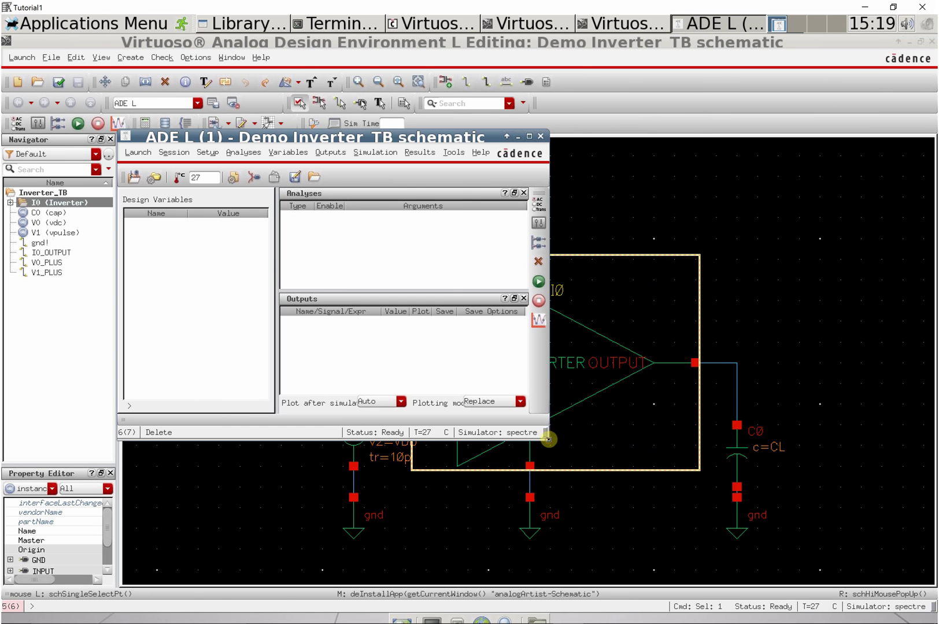
pyautogui.moveTo(547, 440); pyautogui.dragTo(741, 502)
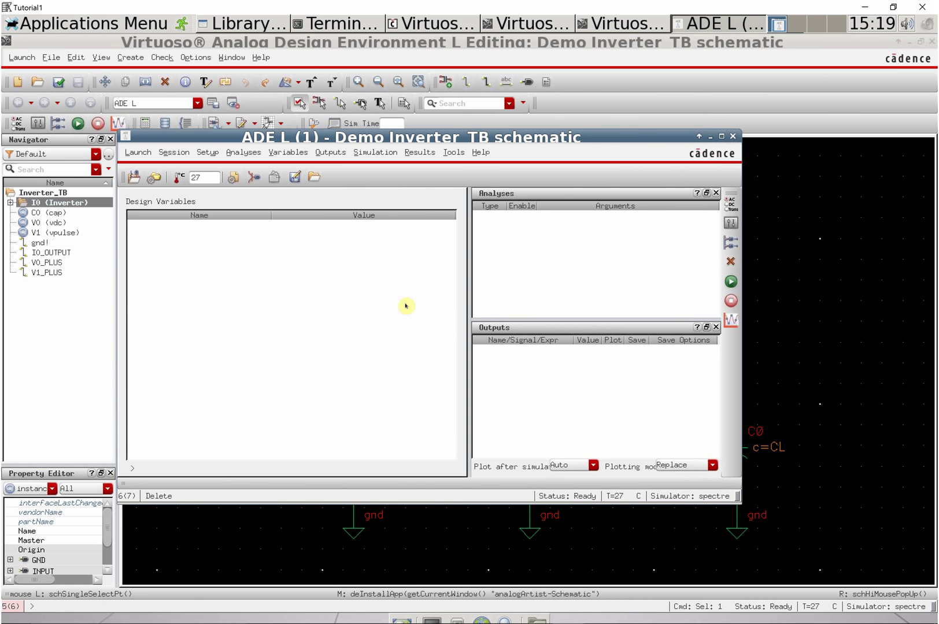
# Copy the design variables from the cellview into ADE L and set CL to 10f
pyautogui.click(291, 154)
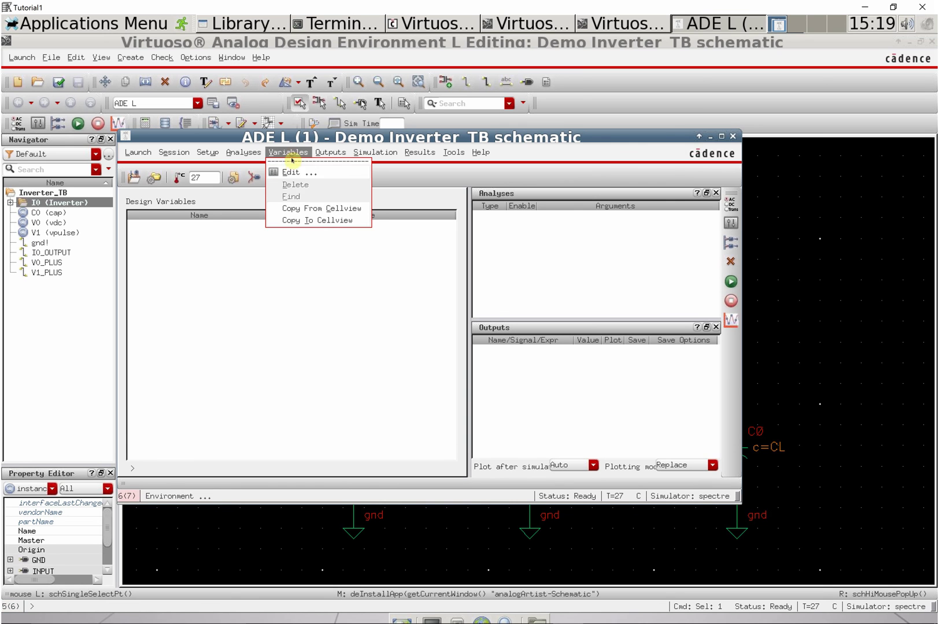
pyautogui.click(297, 208)
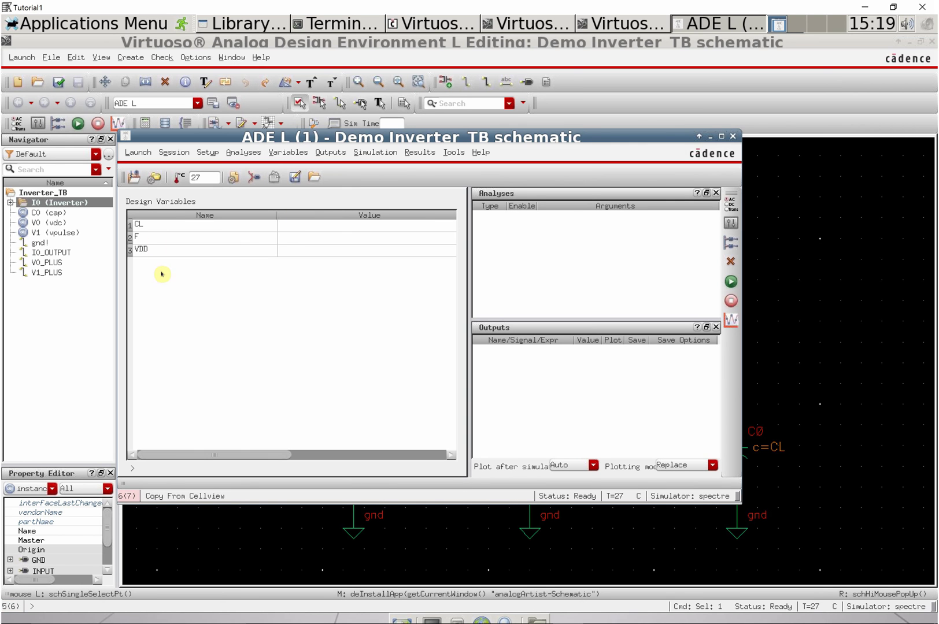
pyautogui.doubleClick(349, 227)
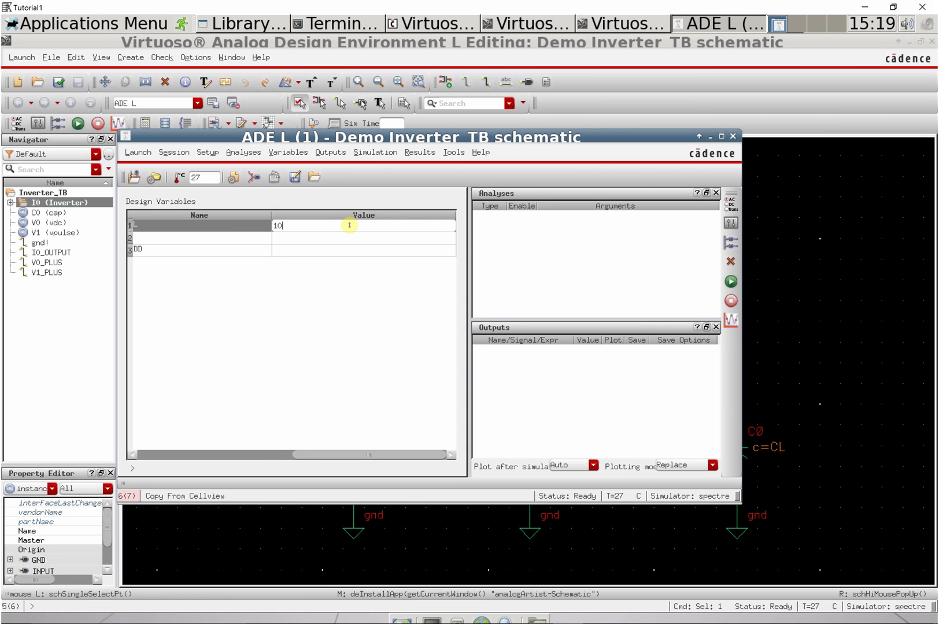
pyautogui.press('Return')
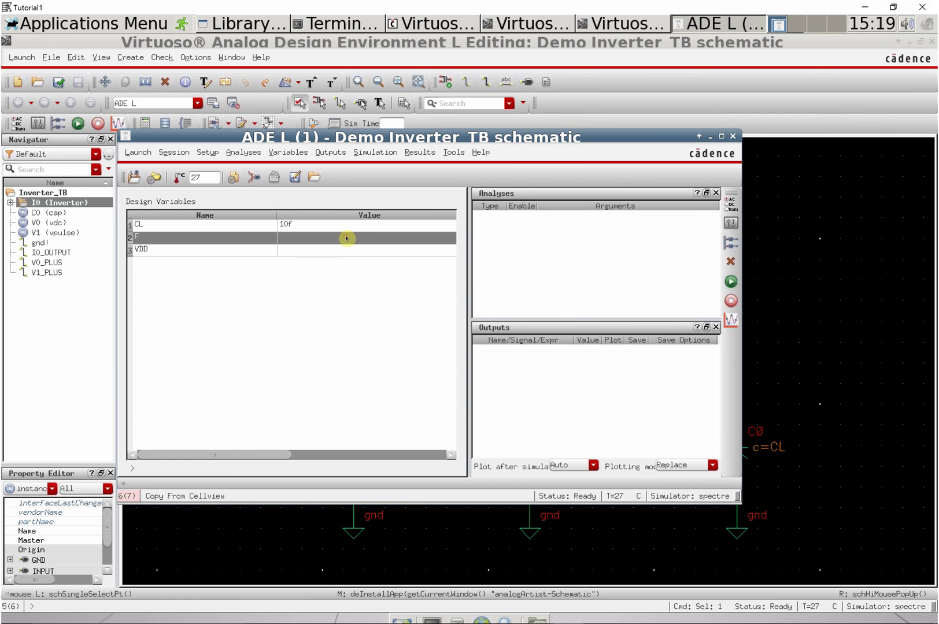
# Set the design variable F to 2G and VDD to 1
pyautogui.doubleClick(346, 238)
pyautogui.write('2G')
pyautogui.press('Return')
pyautogui.click(315, 248)
pyautogui.doubleClick(315, 249)
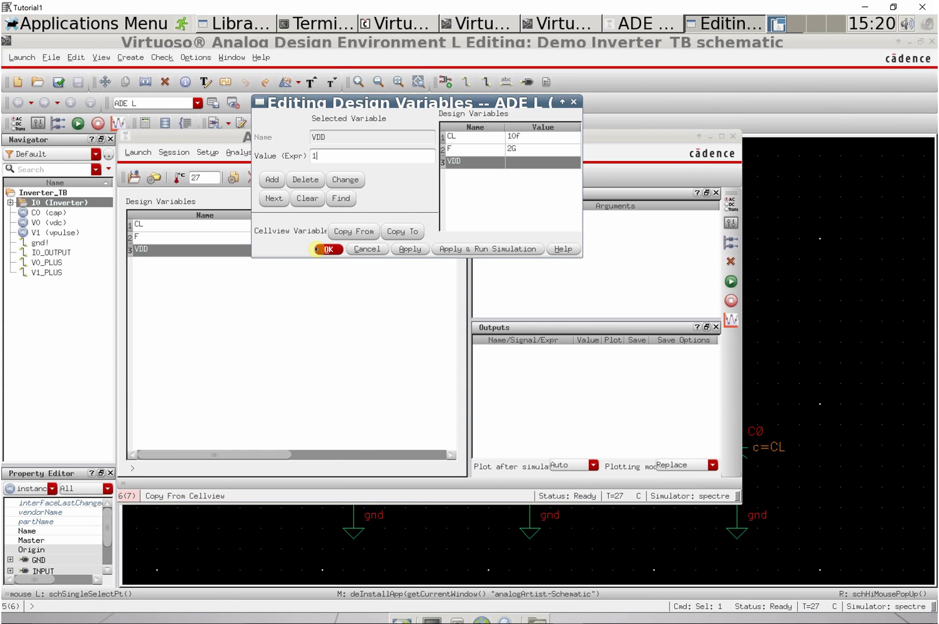
pyautogui.click(316, 249)
pyautogui.click(307, 311)
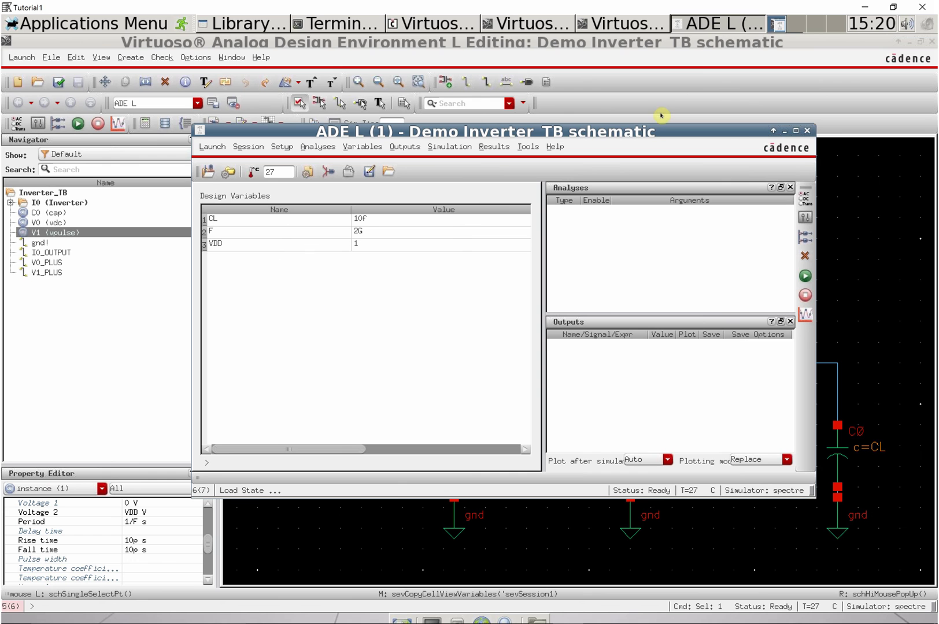
# Add a dc analysis and an enabled transient analysis with stop time 5n and moderate accuracy, dismissing the CCleaner alert
pyautogui.click(330, 149)
pyautogui.click(331, 167)
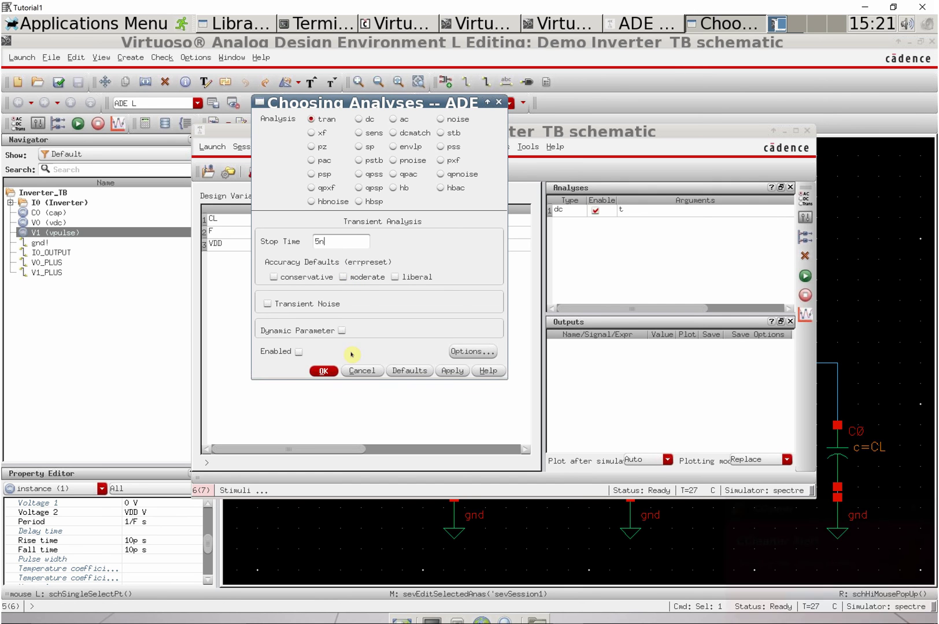
pyautogui.click(355, 279)
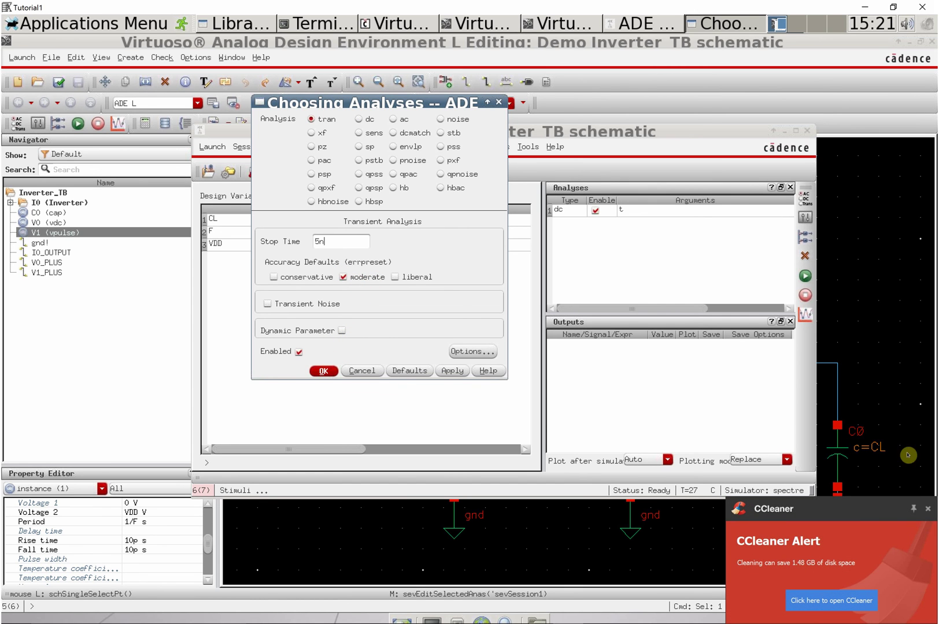
pyautogui.click(928, 509)
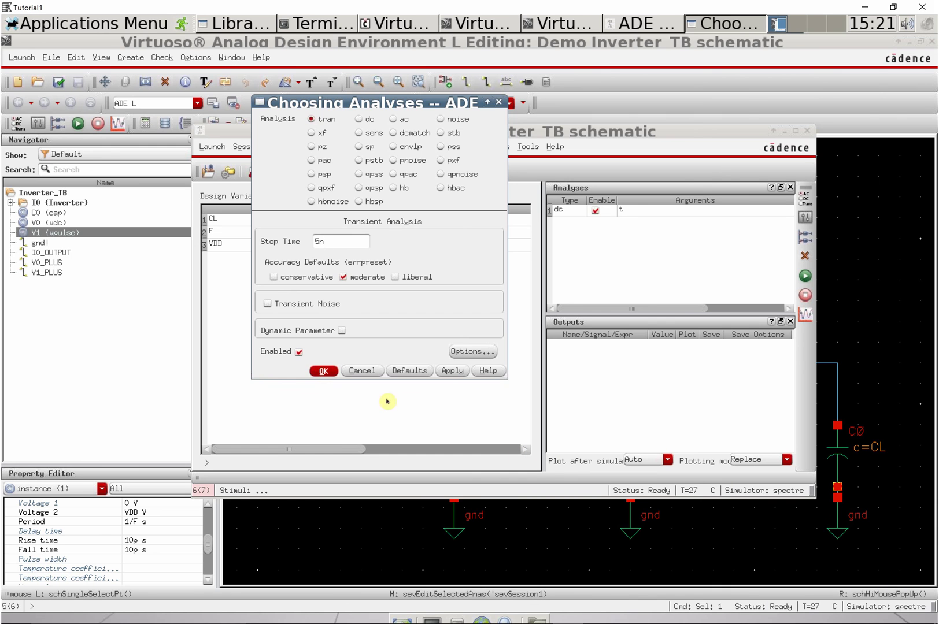
pyautogui.click(325, 372)
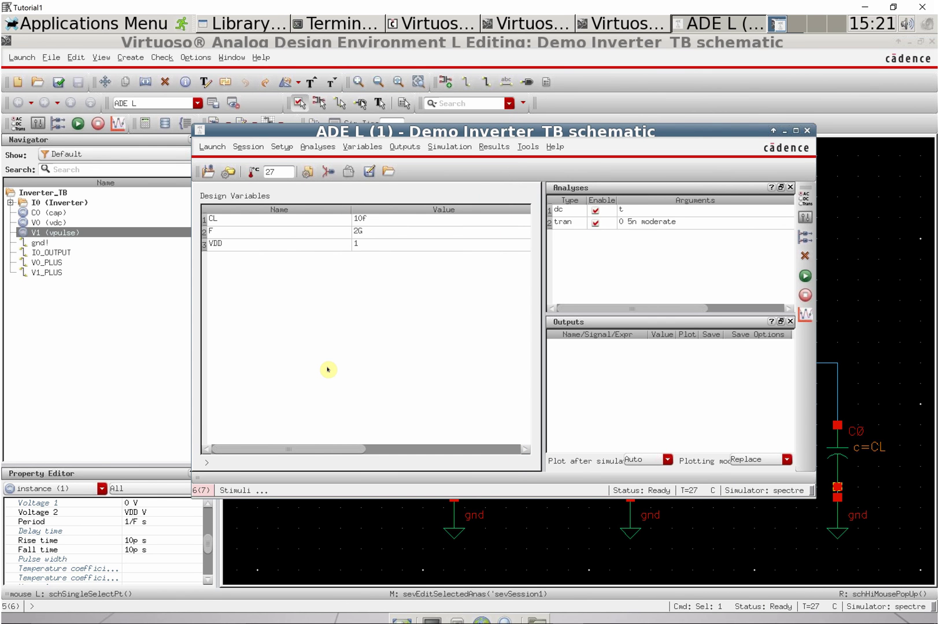
pyautogui.click(640, 225)
pyautogui.hscroll(1, 640, 248)
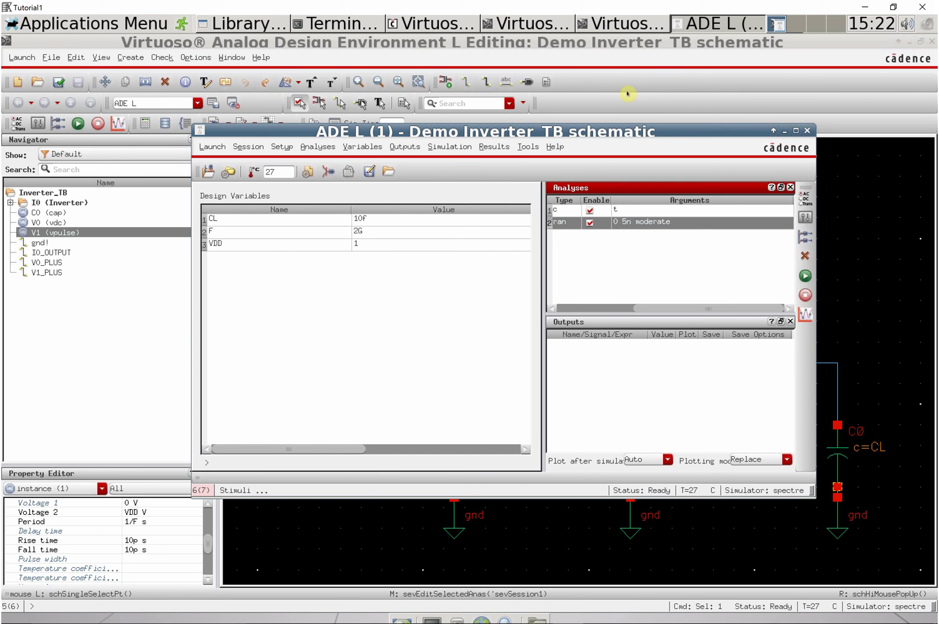
# Select the inverter's output net I0_OUTPUT and input net V1_PLUS on the schematic as outputs to plot, and return to ADE L
pyautogui.click(404, 146)
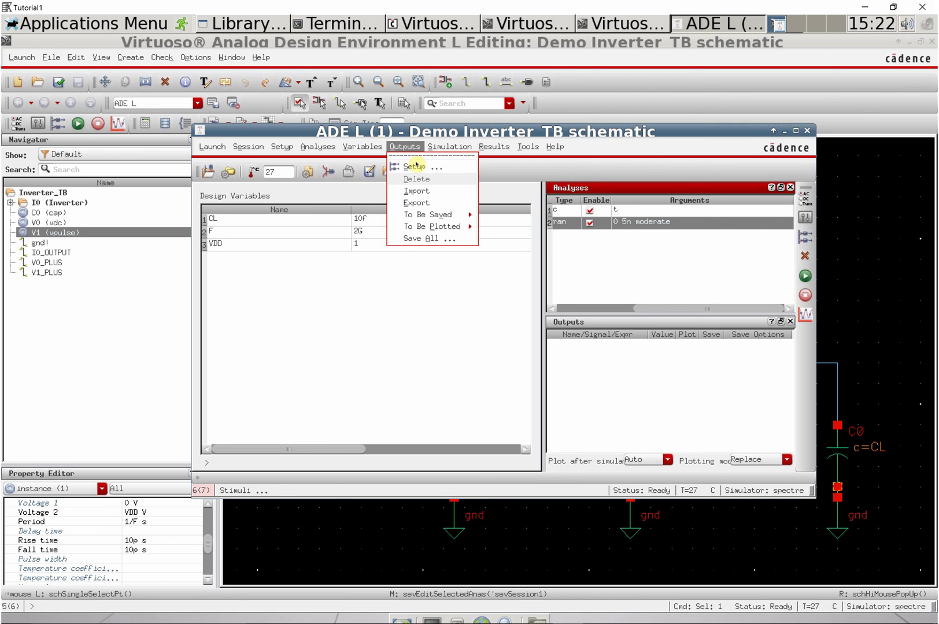
pyautogui.moveTo(432, 226)
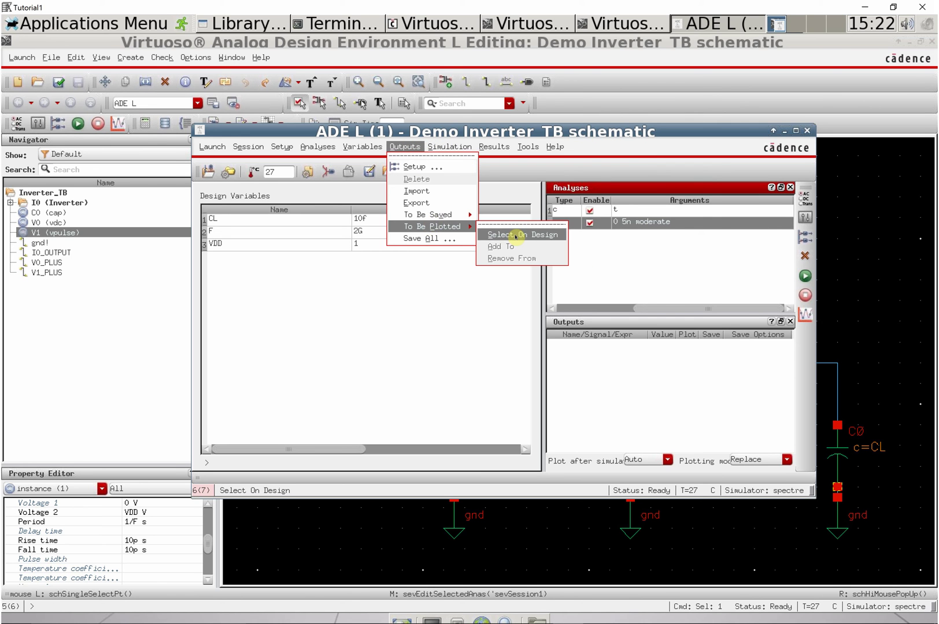
pyautogui.click(515, 236)
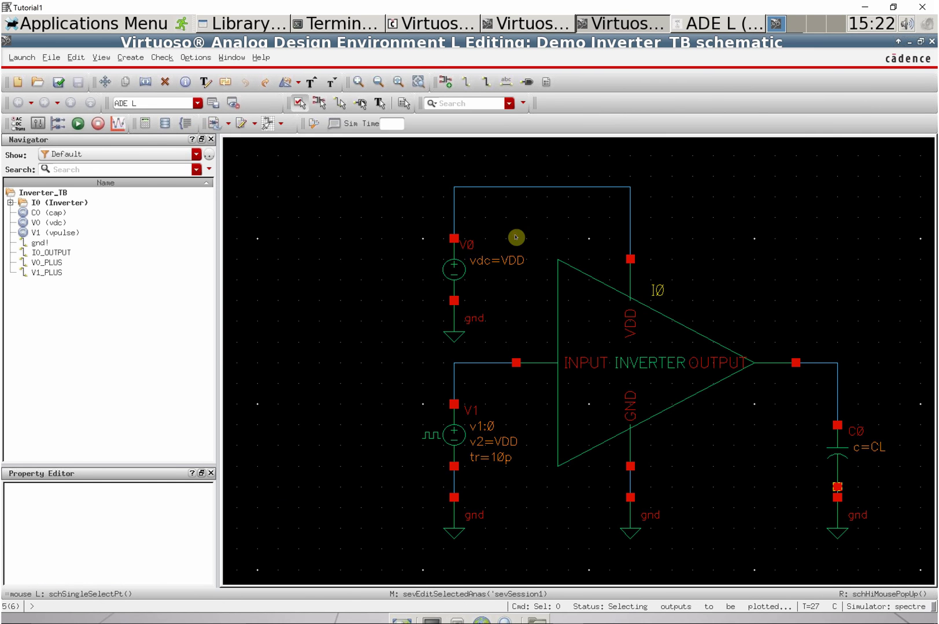
pyautogui.click(821, 365)
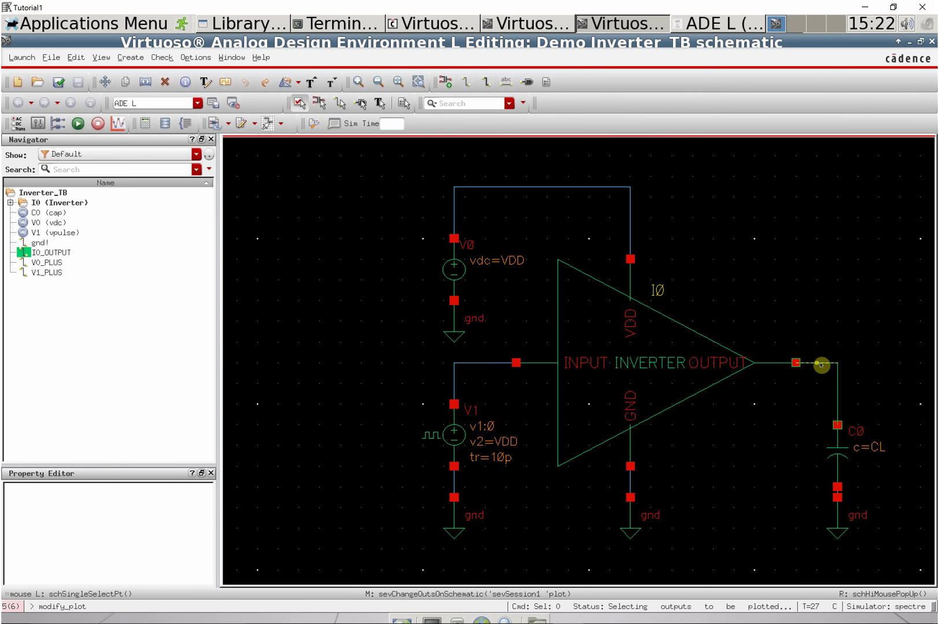
pyautogui.click(494, 363)
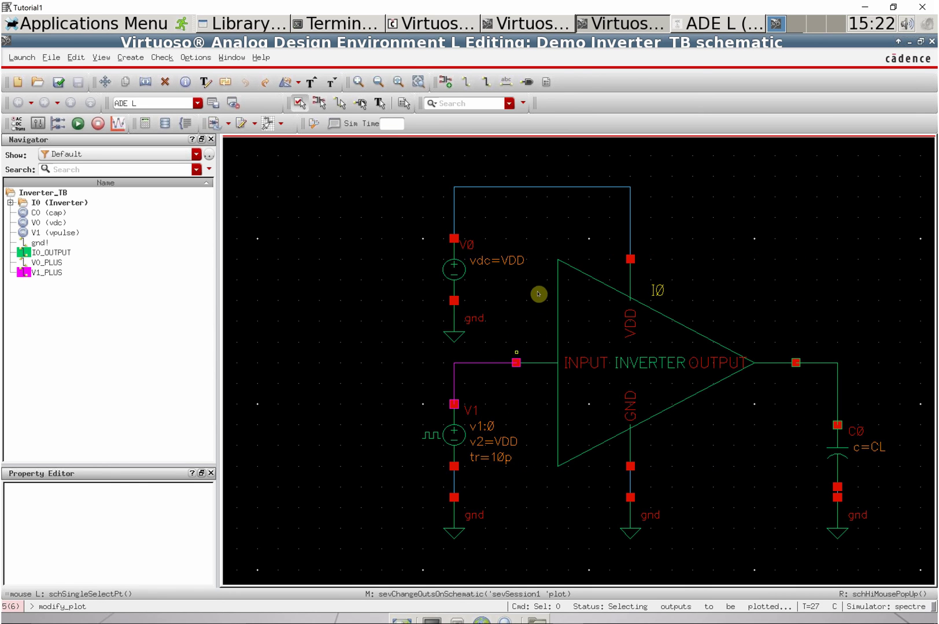
pyautogui.click(698, 26)
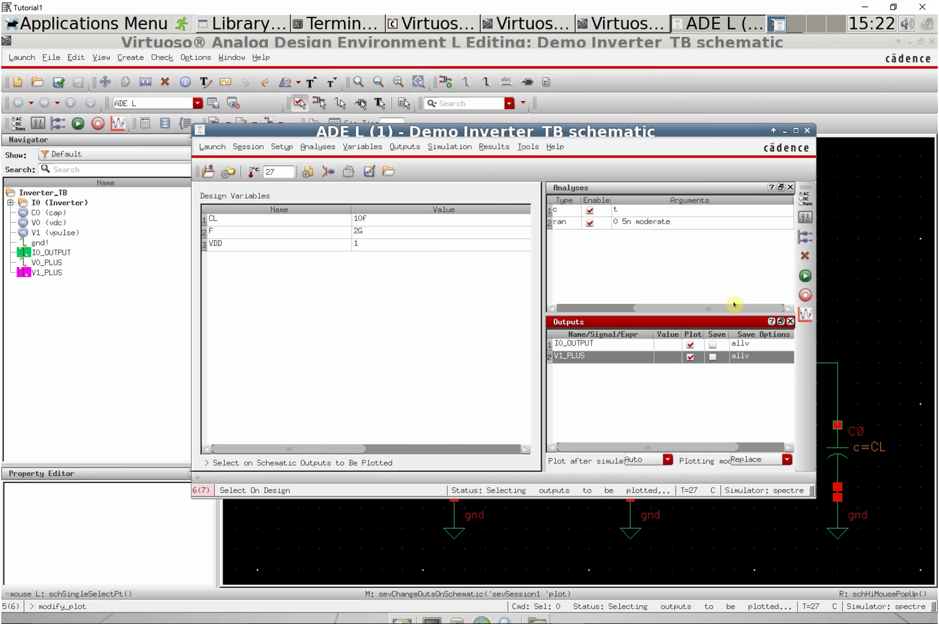
# Netlist and run the simulation, and reposition the resulting waveform window
pyautogui.click(449, 147)
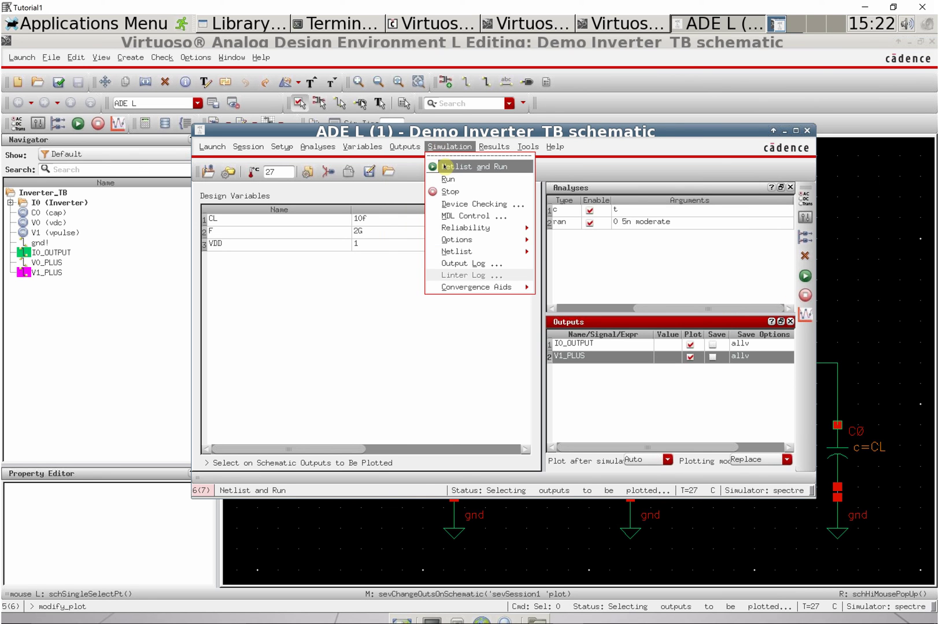
pyautogui.click(446, 167)
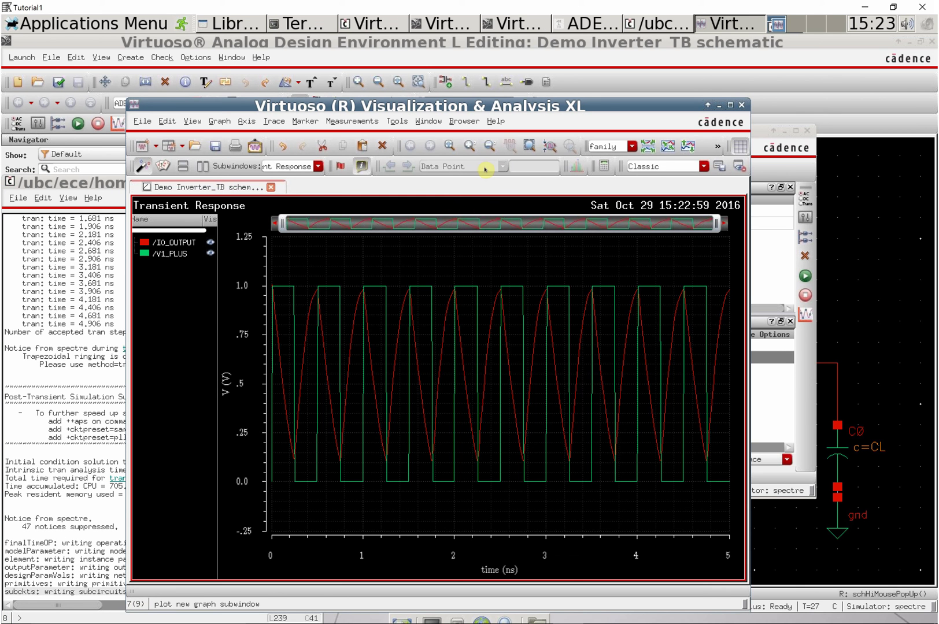
pyautogui.moveTo(511, 106); pyautogui.dragTo(554, 83)
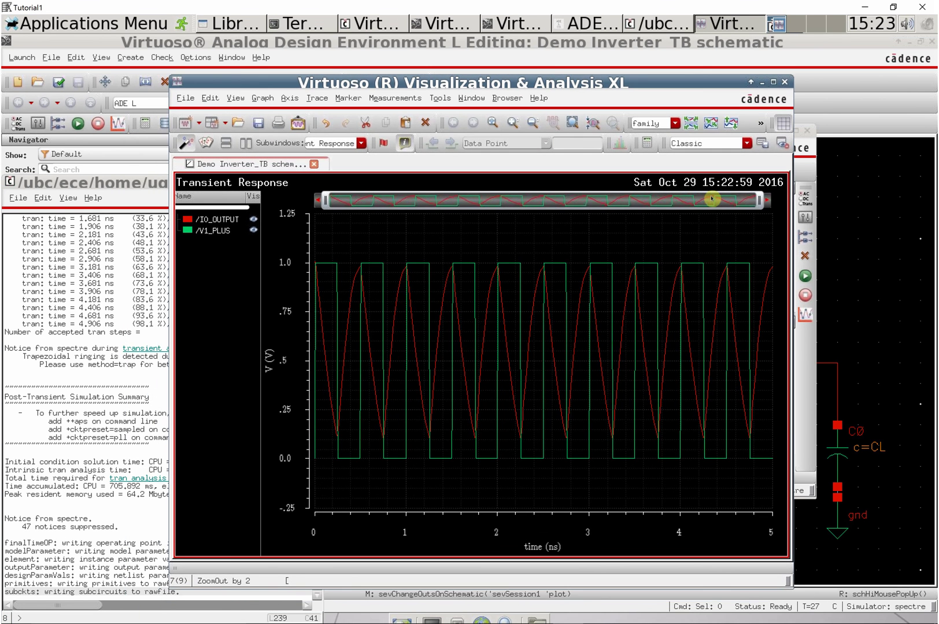
# Examine the first 1 ns of the transient response with the two traces split into separate strips, and close the waveform window
pyautogui.moveTo(761, 201); pyautogui.dragTo(737, 200)
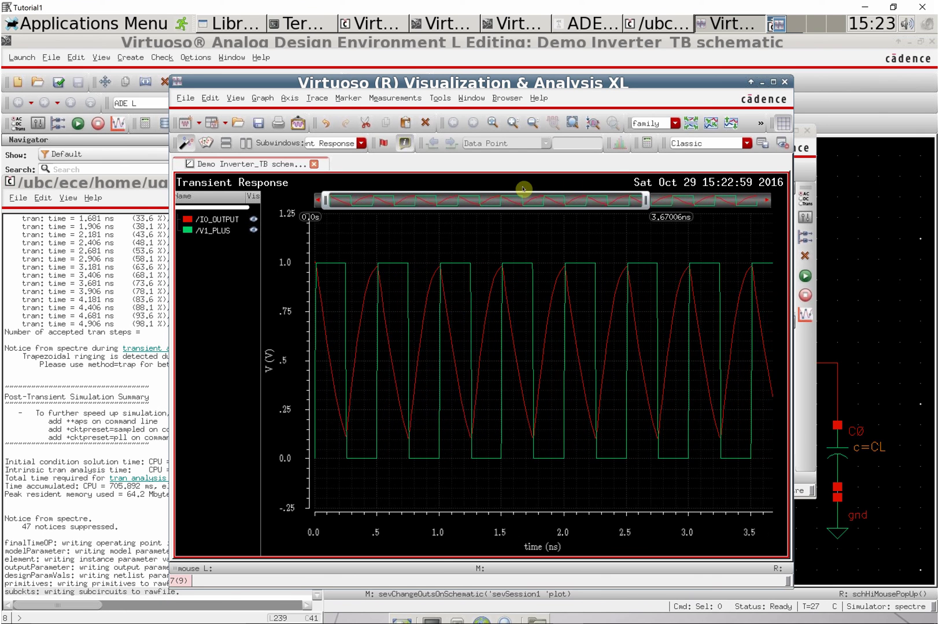
pyautogui.moveTo(524, 189); pyautogui.dragTo(416, 202)
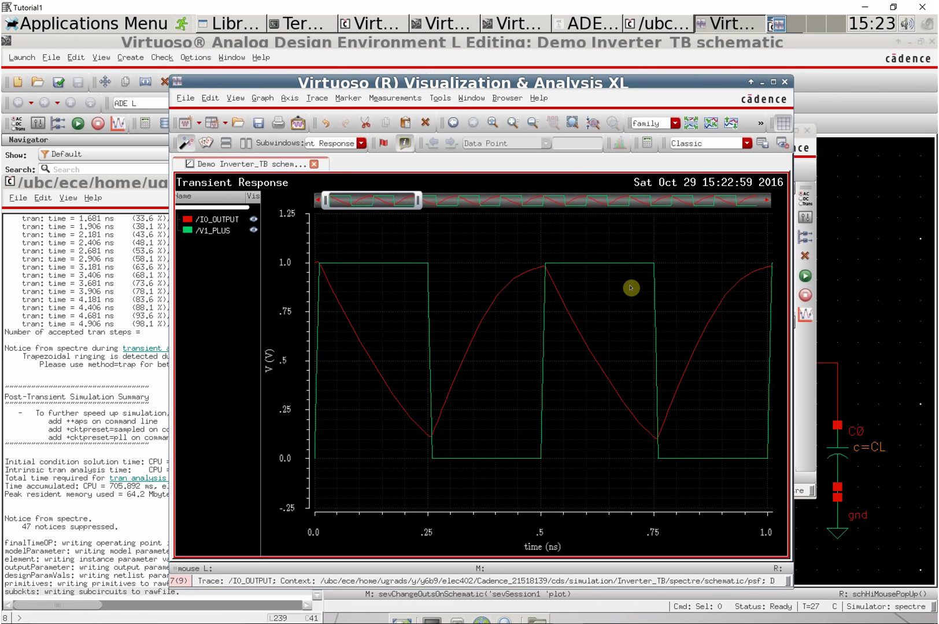
pyautogui.click(696, 127)
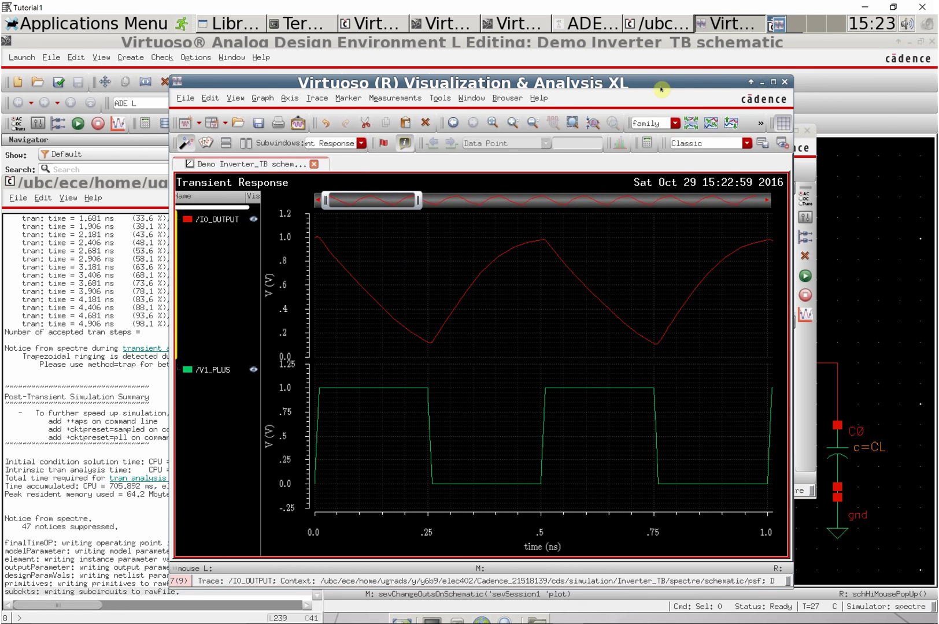
pyautogui.moveTo(662, 82); pyautogui.dragTo(757, 82)
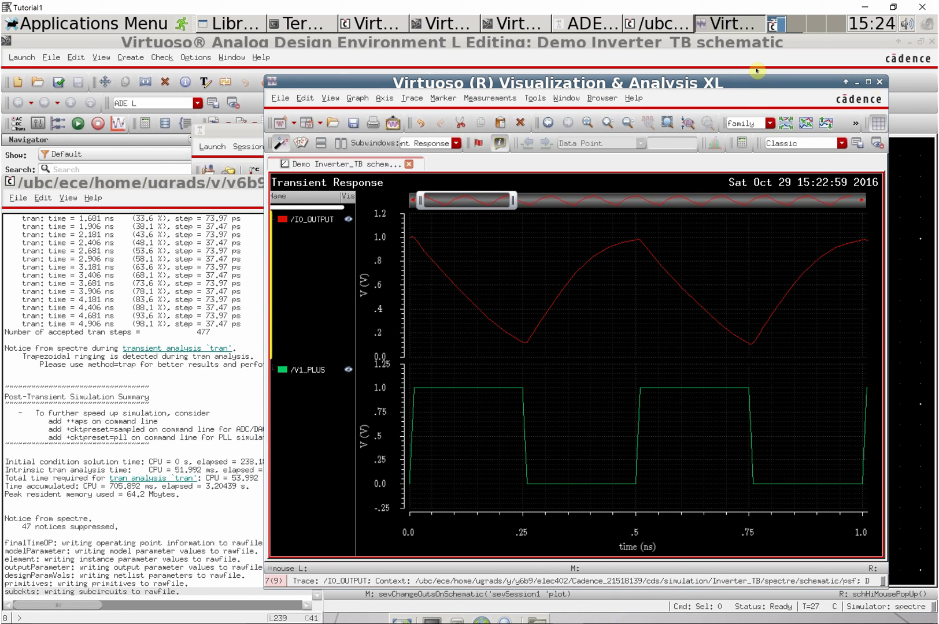
pyautogui.click(879, 83)
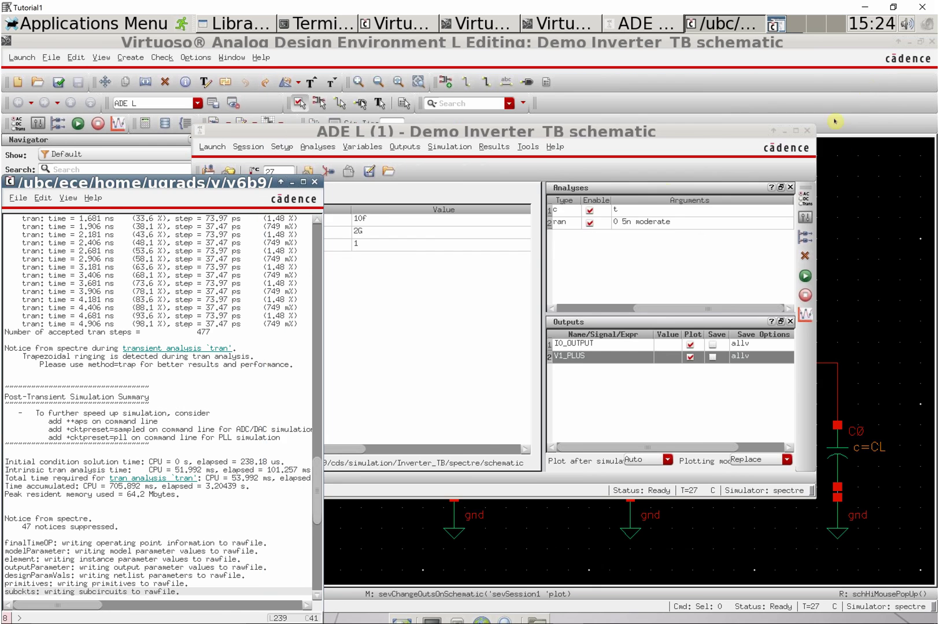
# Set the design variable CL to 2f and netlist and run the simulation again
pyautogui.click(462, 333)
pyautogui.doubleClick(384, 220)
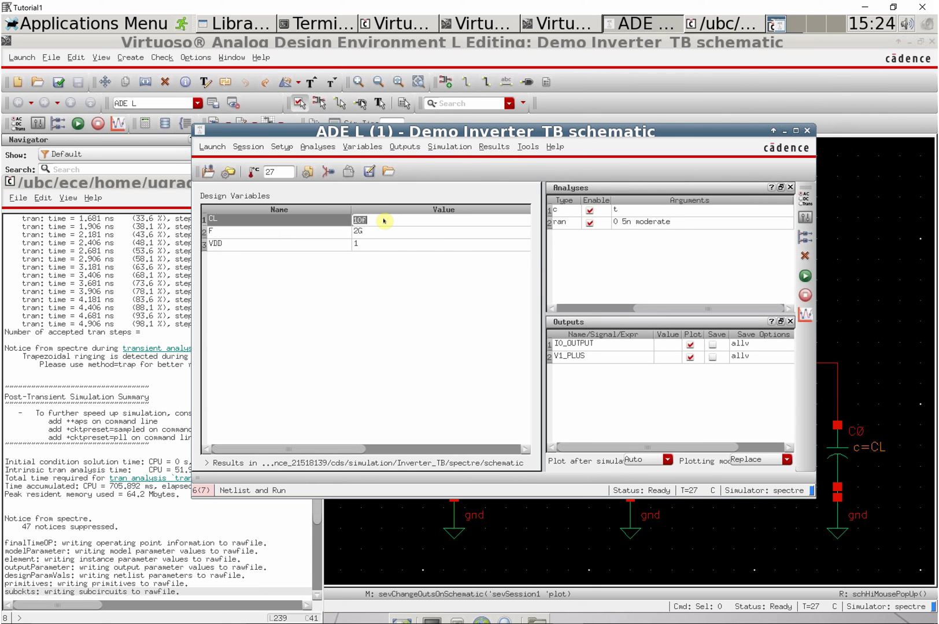
pyautogui.write('2f')
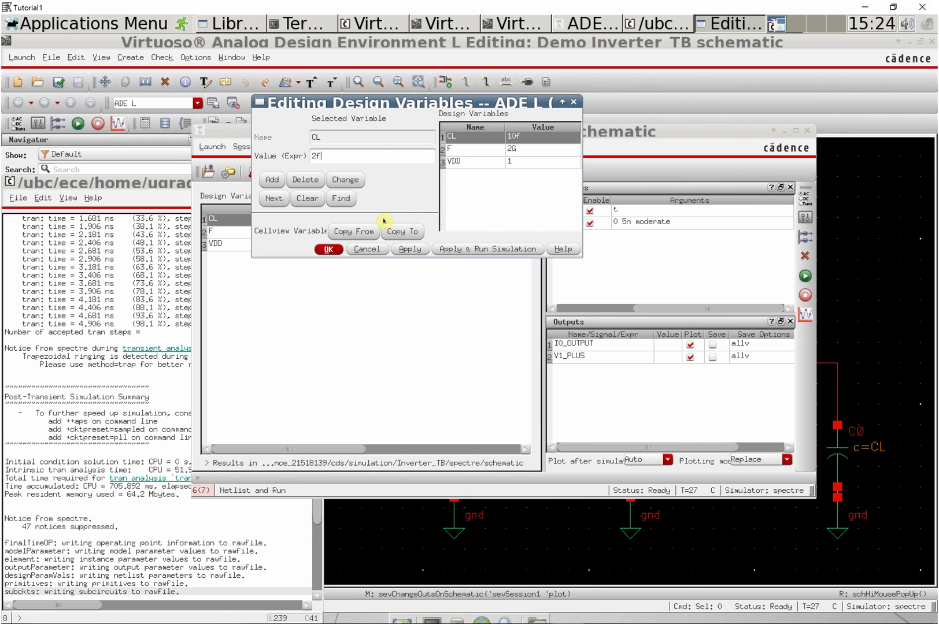
pyautogui.press('Return')
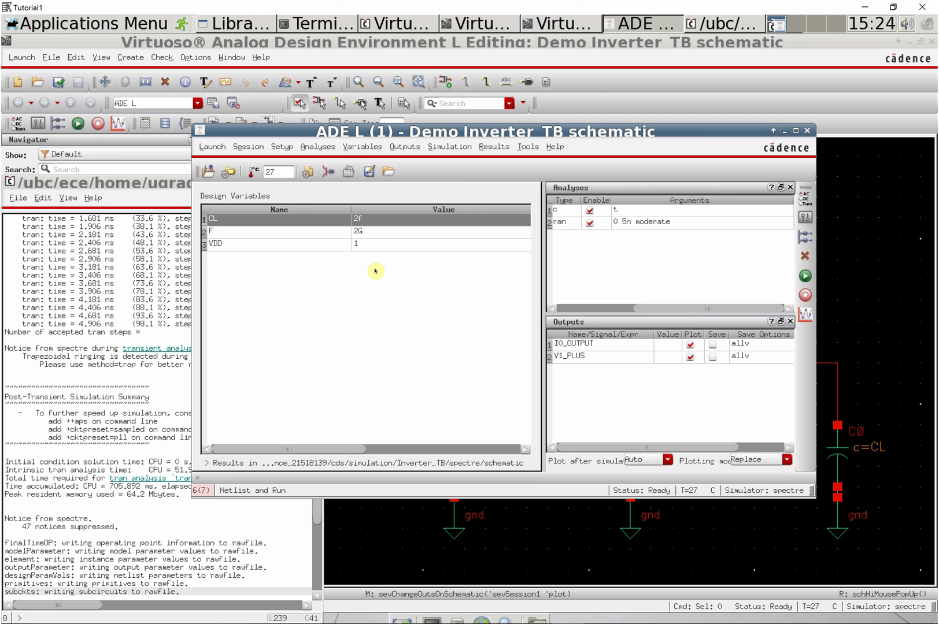
pyautogui.click(408, 152)
pyautogui.moveTo(450, 148)
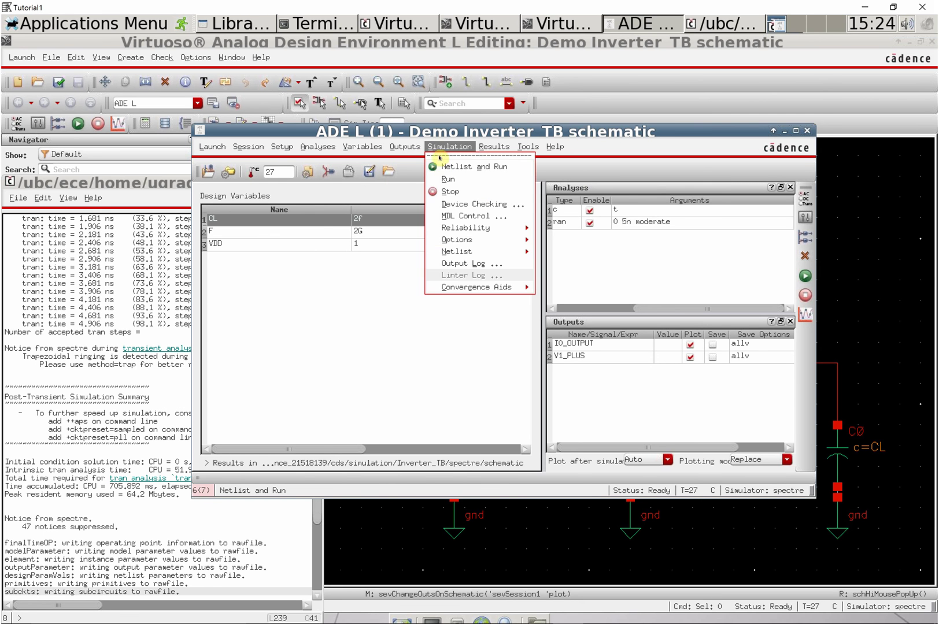
pyautogui.click(441, 170)
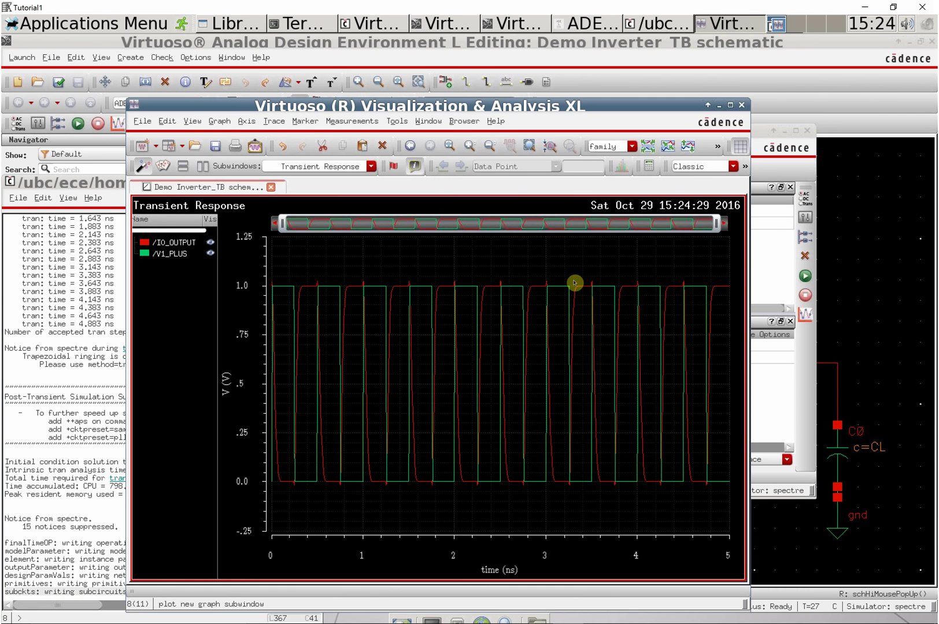
# Add a delta marker between V1_PLUS's first falling edge and I0_OUTPUT's rising edge at about 500 mV, and split the traces into separate strips
pyautogui.moveTo(717, 223)
pyautogui.mouseDown()
pyautogui.moveTo(637, 230)
pyautogui.moveTo(430, 223)
pyautogui.mouseUp()
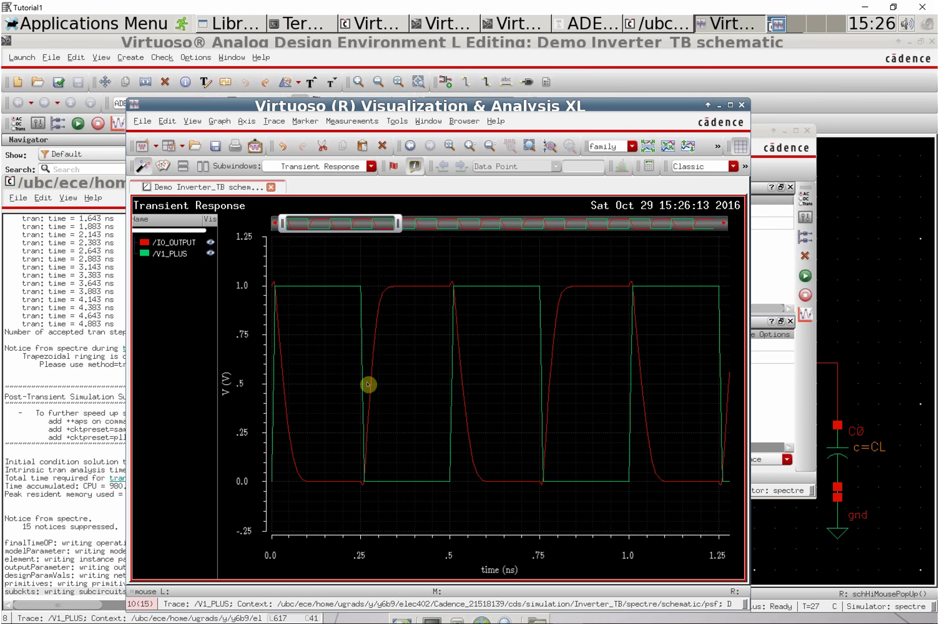
pyautogui.moveTo(369, 382)
pyautogui.scroll(3, 370, 383)
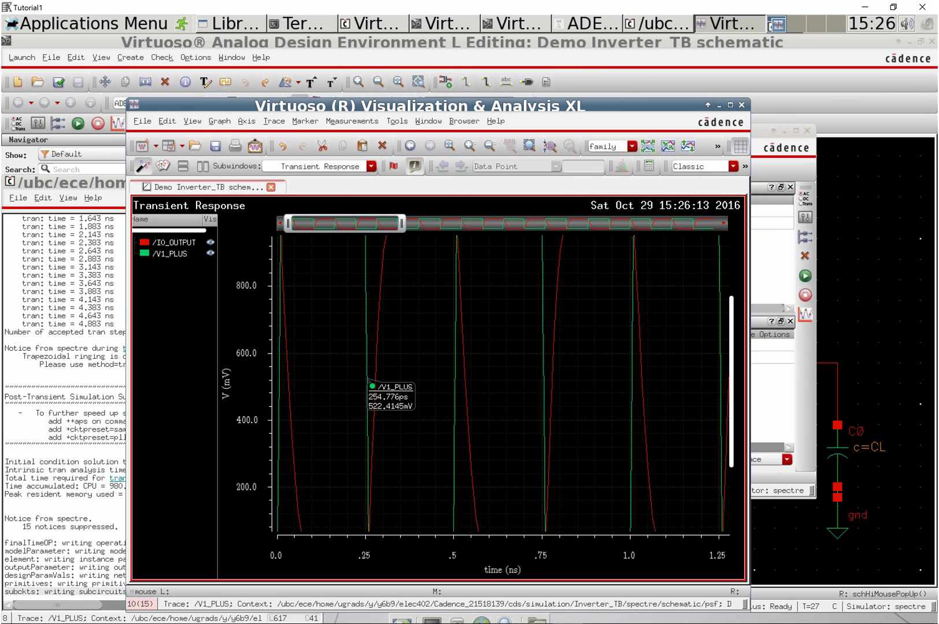
pyautogui.scroll(2, 369, 382)
pyautogui.click(366, 405)
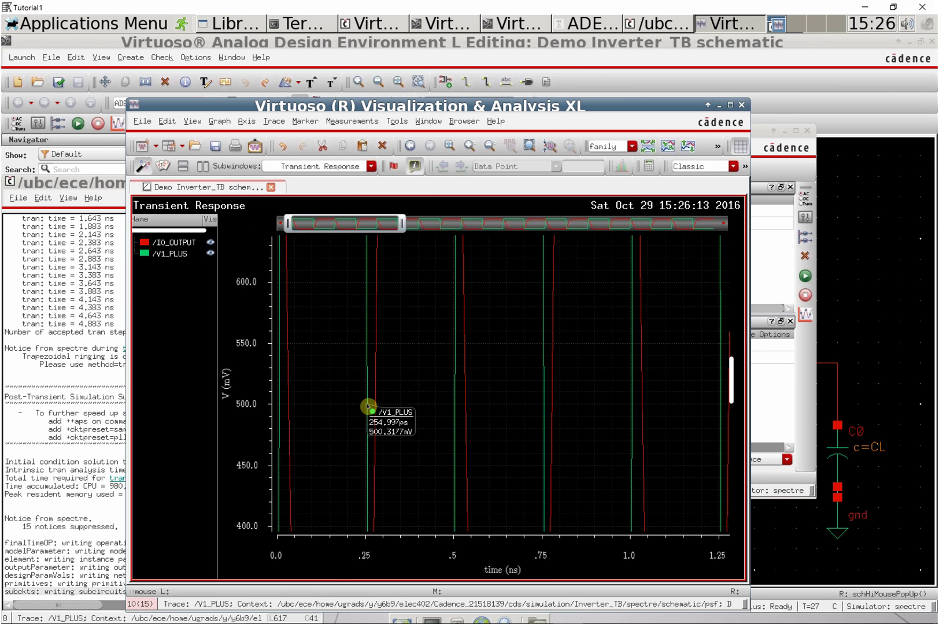
pyautogui.press('m')
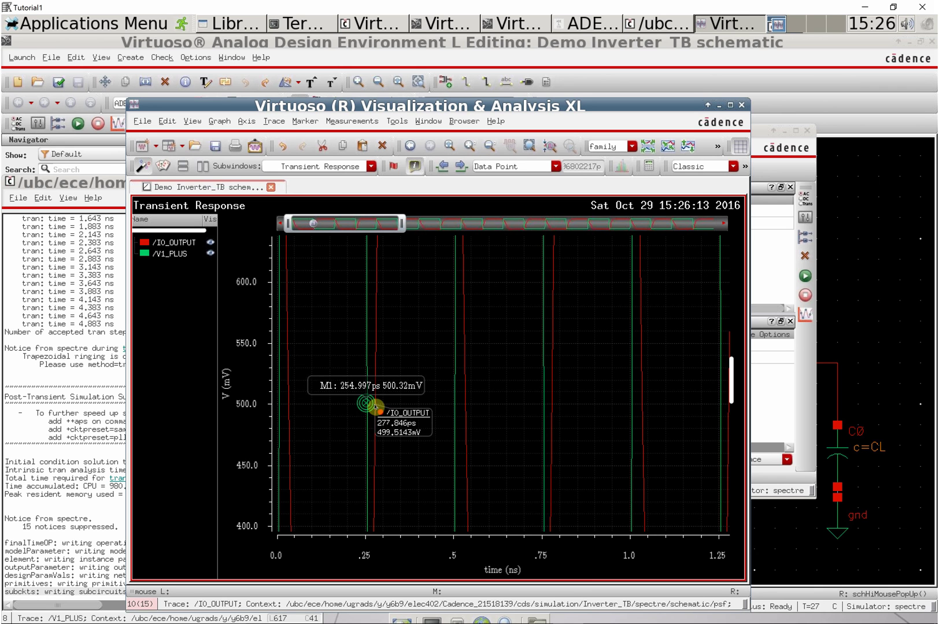
pyautogui.press('d')
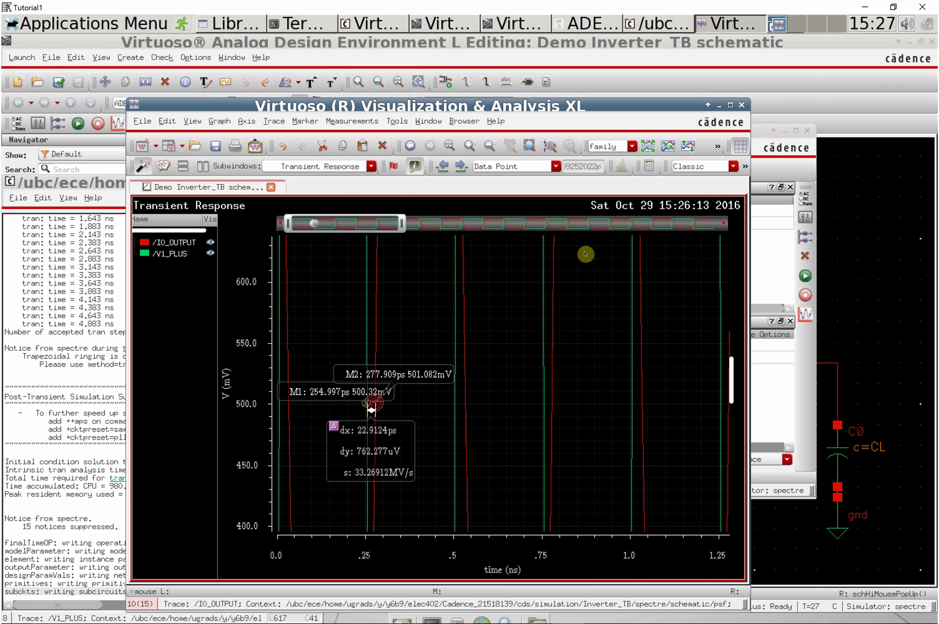
pyautogui.click(649, 147)
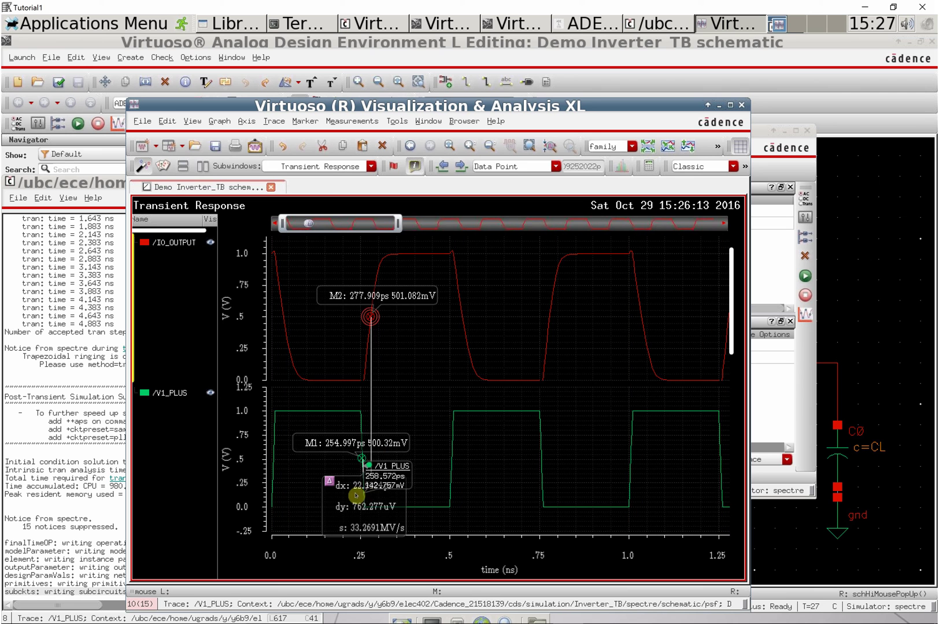